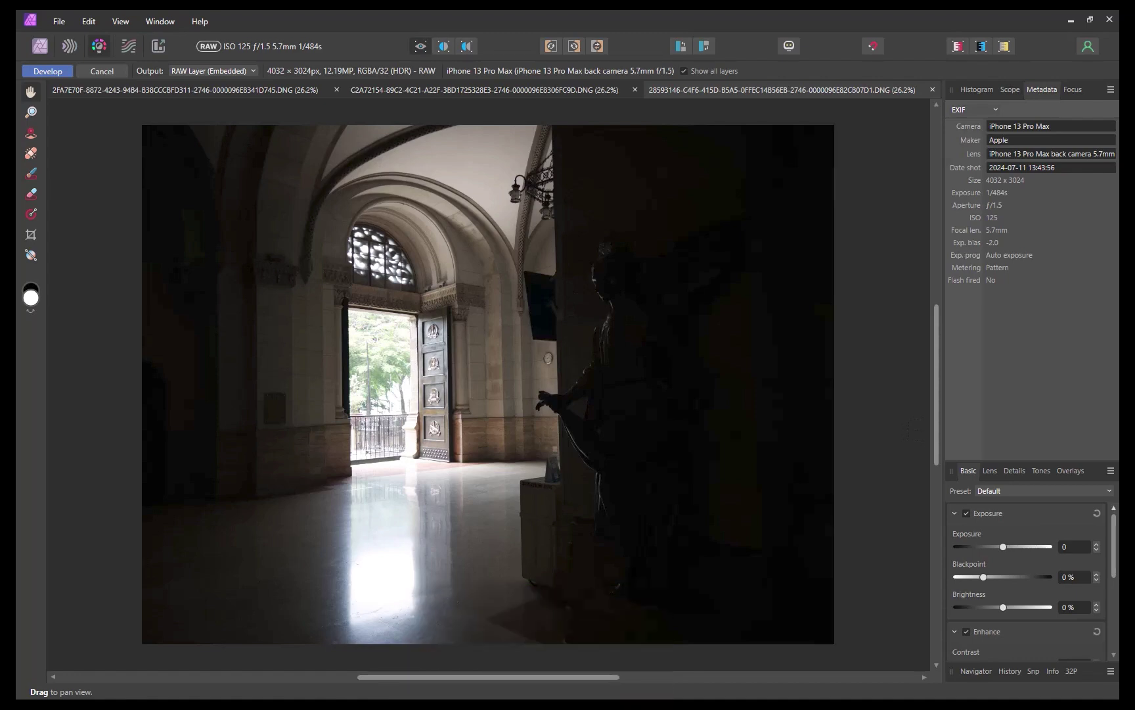
Look at the bright +2 EV bracket, then return to the 0 EV bracket
{"action": "left_click", "coordinate": [659, 90]}
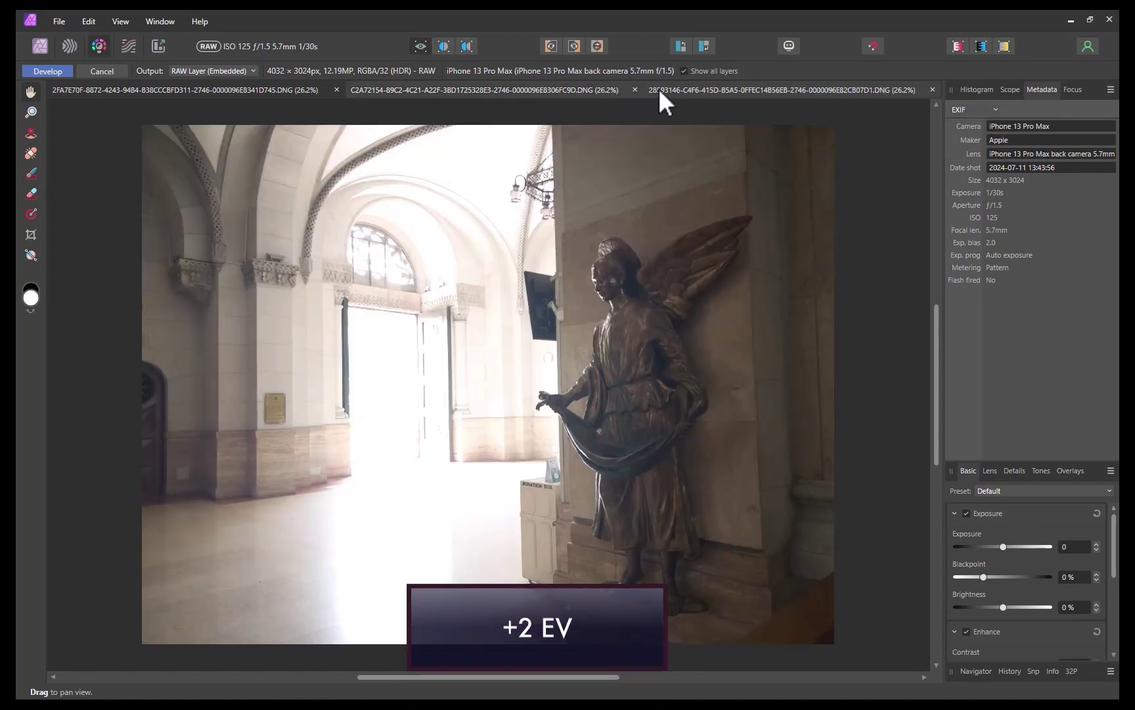
{"action": "key", "text": "ctrl+Tab"}
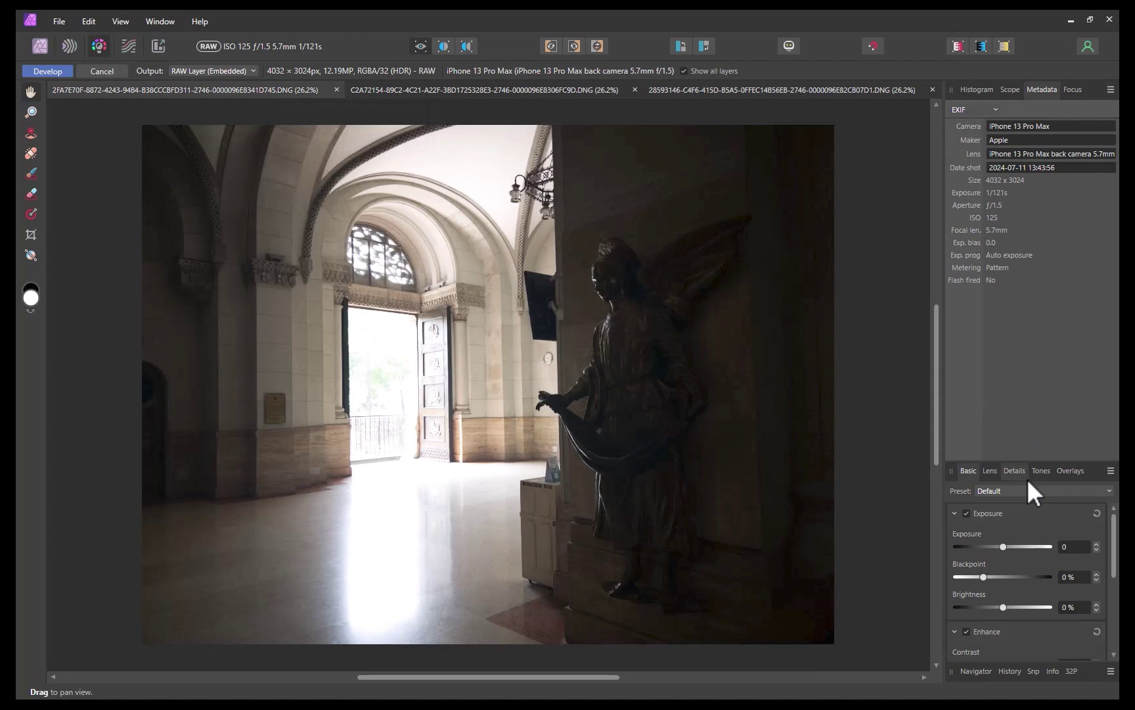
Push the 0 EV bracket's exposure to 3.865 and zoom in on the angel statue
{"action": "left_click_drag", "start_coordinate": [1003, 547], "coordinate": [1040, 549]}
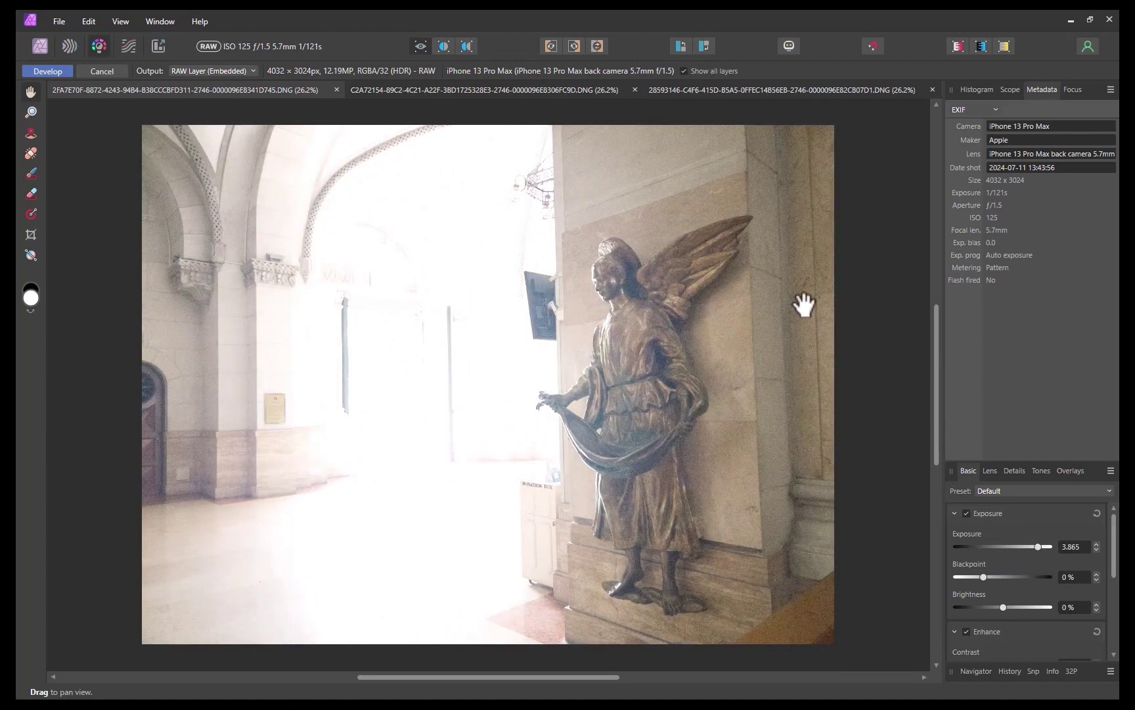
{"action": "key", "text": "ctrl+plus"}
{"action": "left_click_drag", "start_coordinate": [821, 286], "coordinate": [521, 491]}
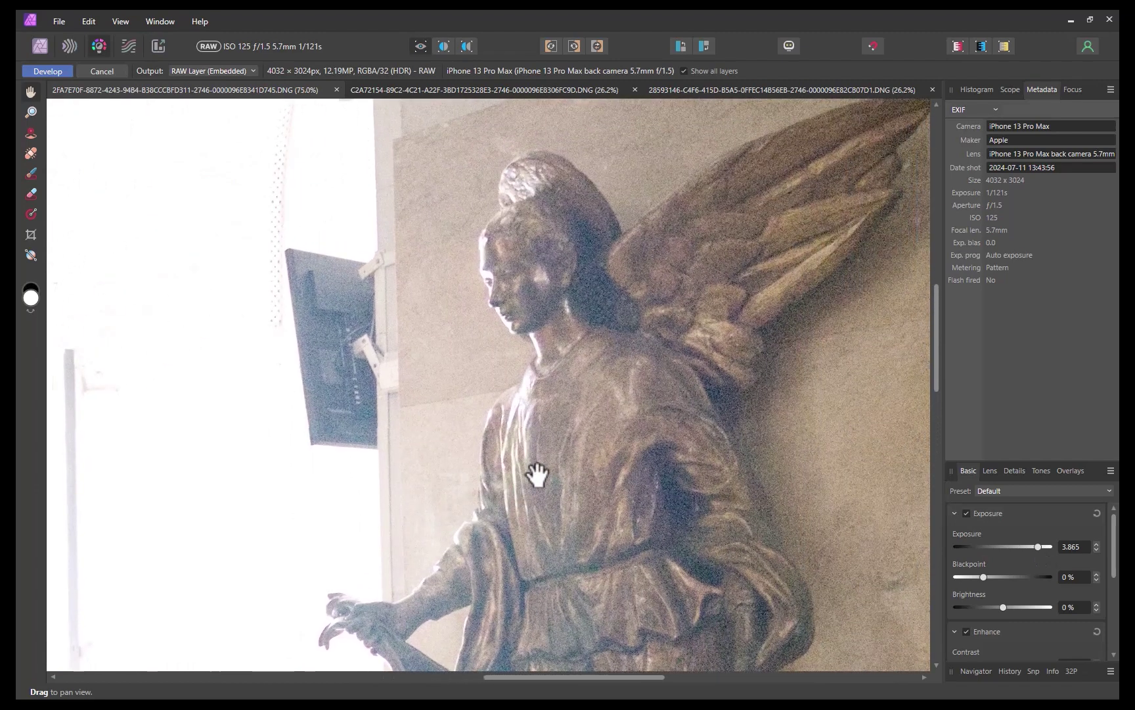
On the +2 EV bracket, zoom to 75% and raise Exposure to 1.525
{"action": "left_click", "coordinate": [538, 90]}
{"action": "key", "text": "ctrl+plus"}
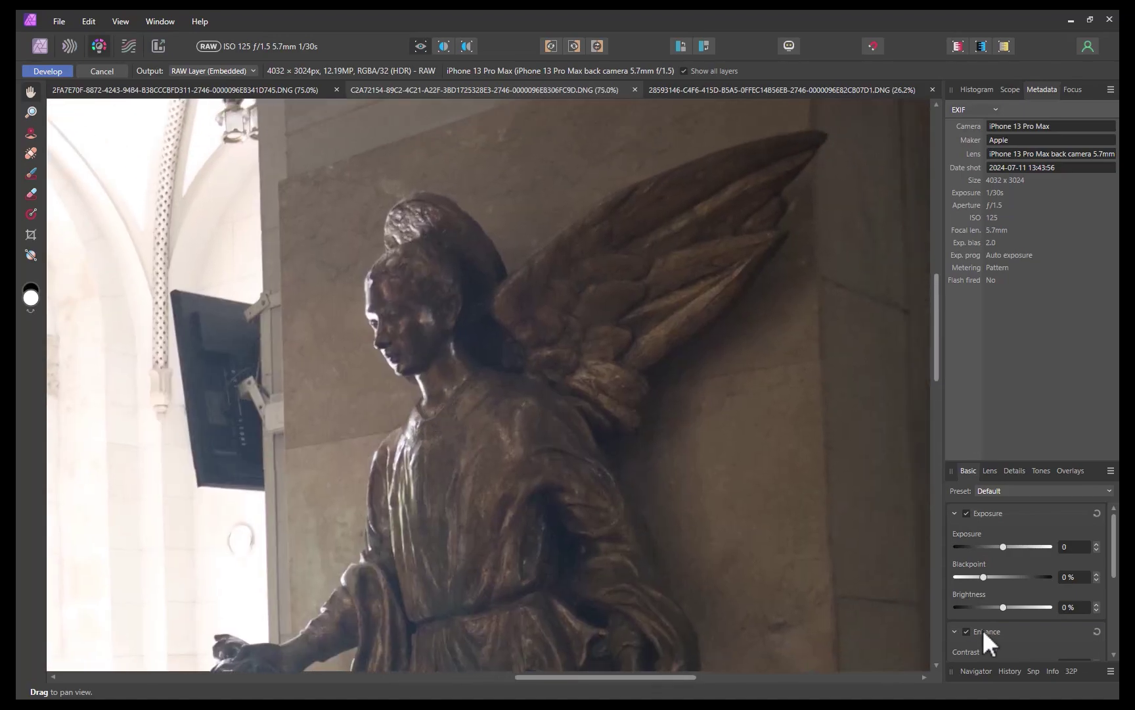
{"action": "left_click_drag", "start_coordinate": [1004, 547], "coordinate": [1016, 547]}
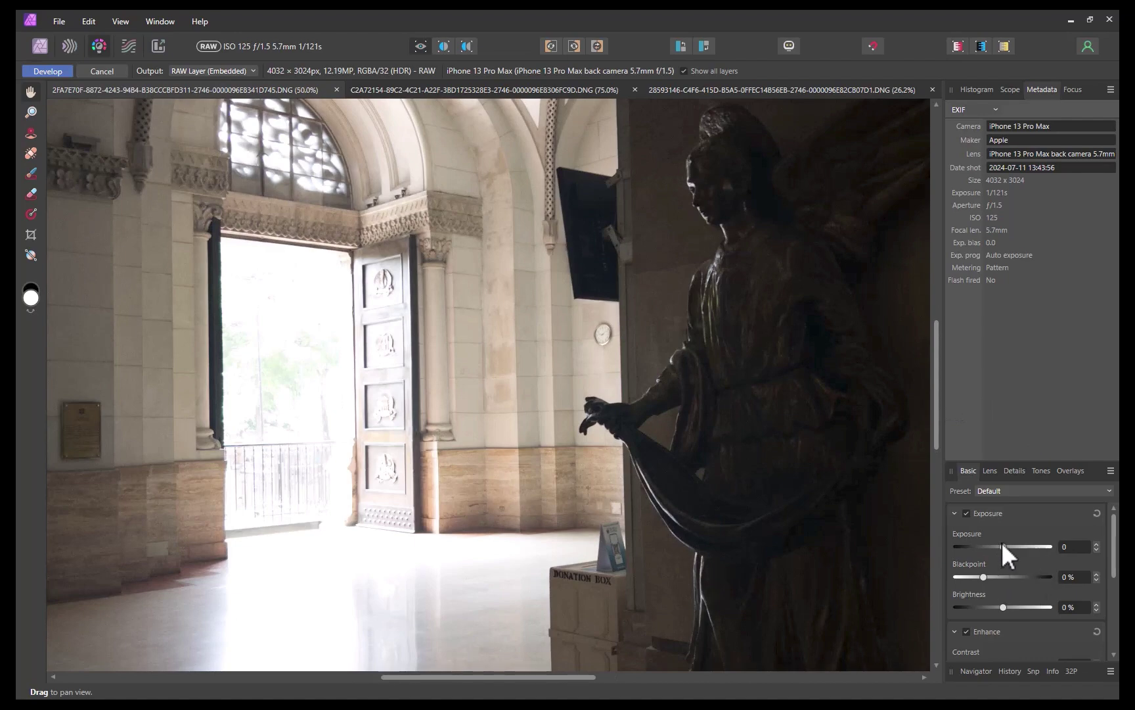
Darken the 0 EV bracket's exposure to -3.44, then ease it back to -1.95
{"action": "left_click_drag", "start_coordinate": [1001, 545], "coordinate": [973, 545]}
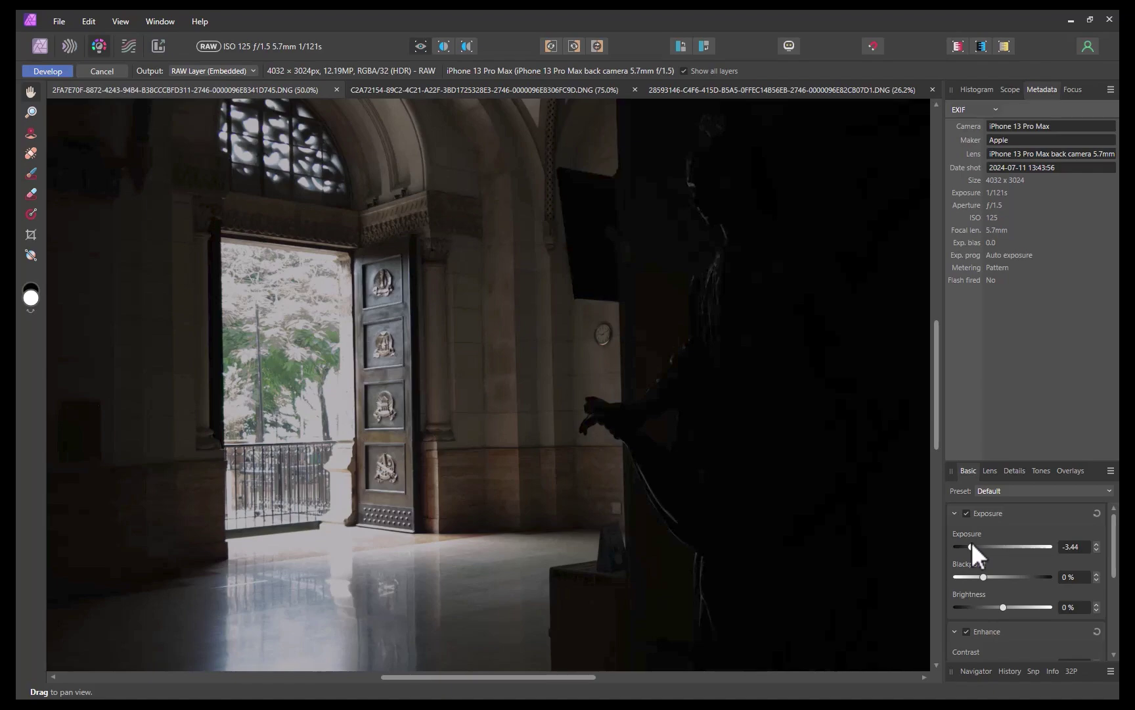
{"action": "mouse_move", "coordinate": [973, 546]}
{"action": "left_mouse_down"}
{"action": "mouse_move", "coordinate": [1022, 552]}
{"action": "mouse_move", "coordinate": [973, 548]}
{"action": "left_mouse_up"}
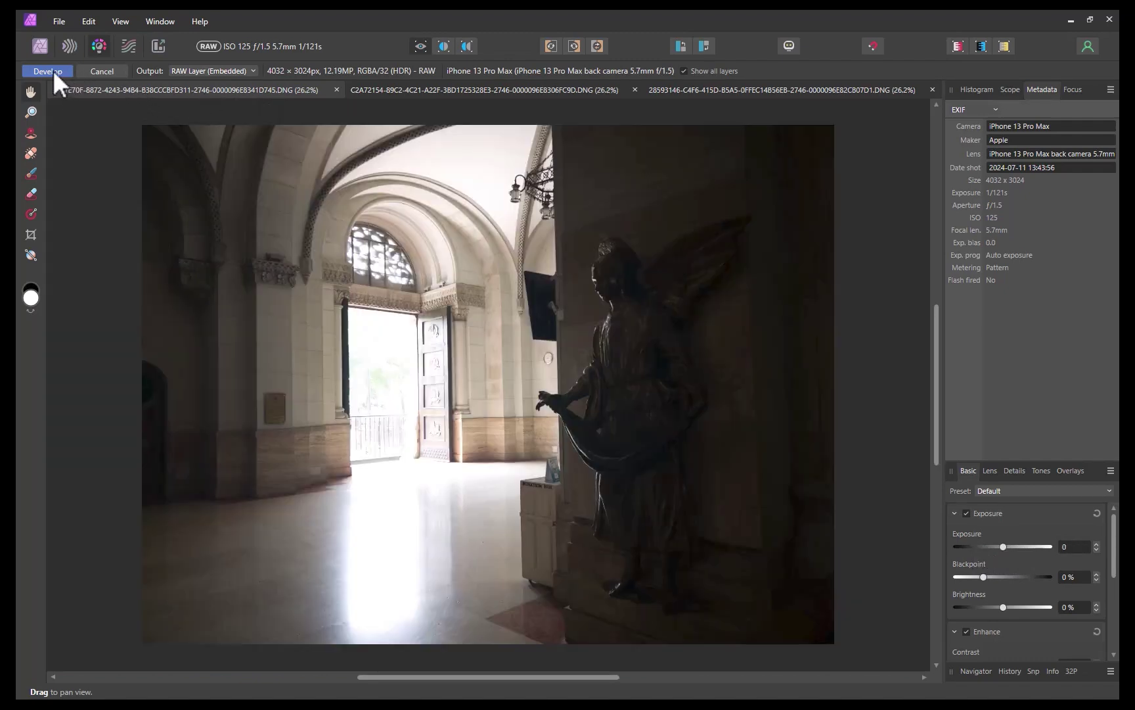
Develop the 0 EV, +2 EV and -2 EV brackets, ending on the 0 EV photo
{"action": "left_click", "coordinate": [53, 70]}
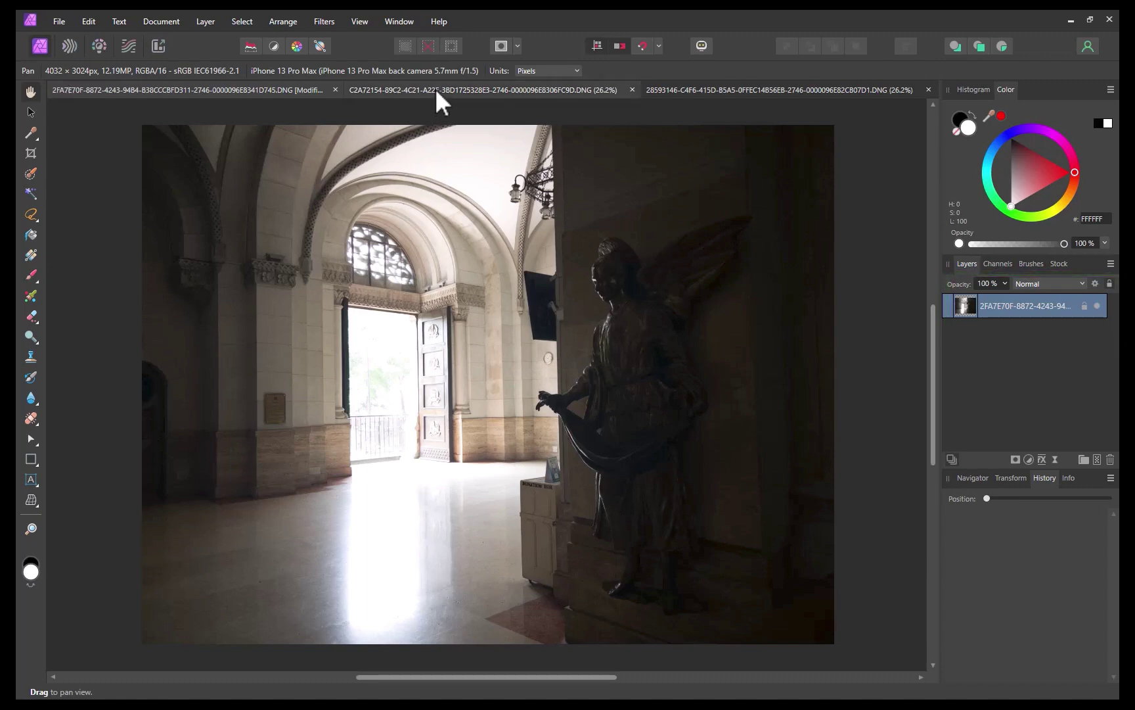
{"action": "left_click", "coordinate": [435, 88]}
{"action": "left_click", "coordinate": [48, 70]}
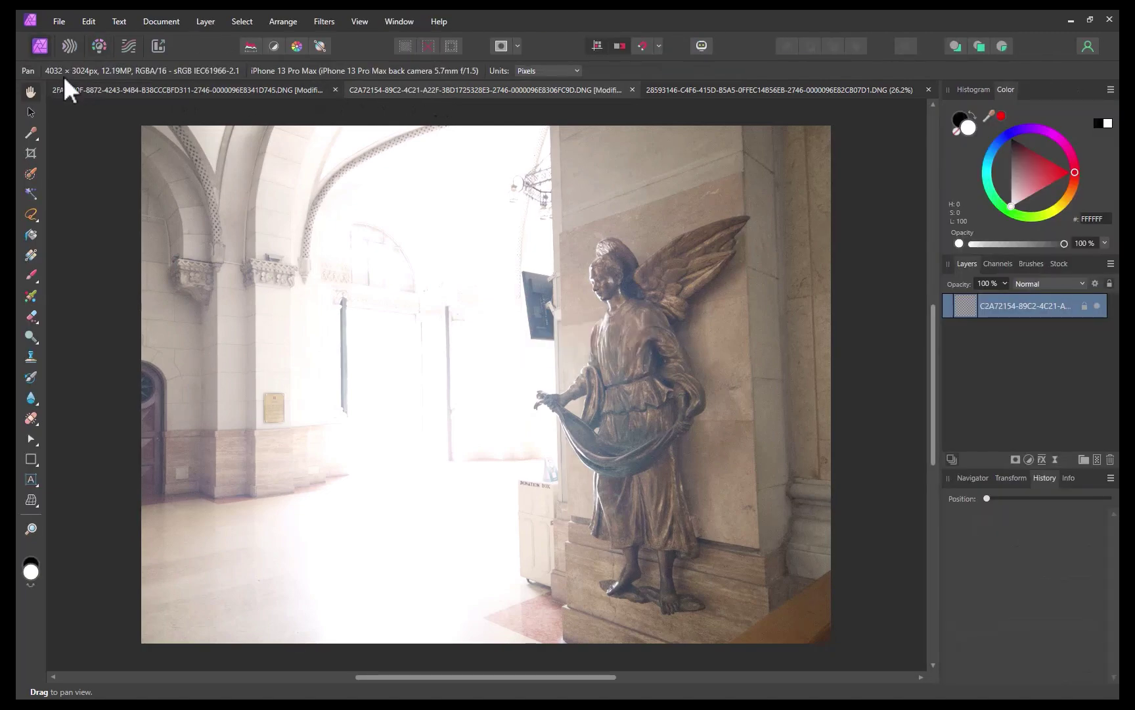
{"action": "left_click", "coordinate": [706, 90]}
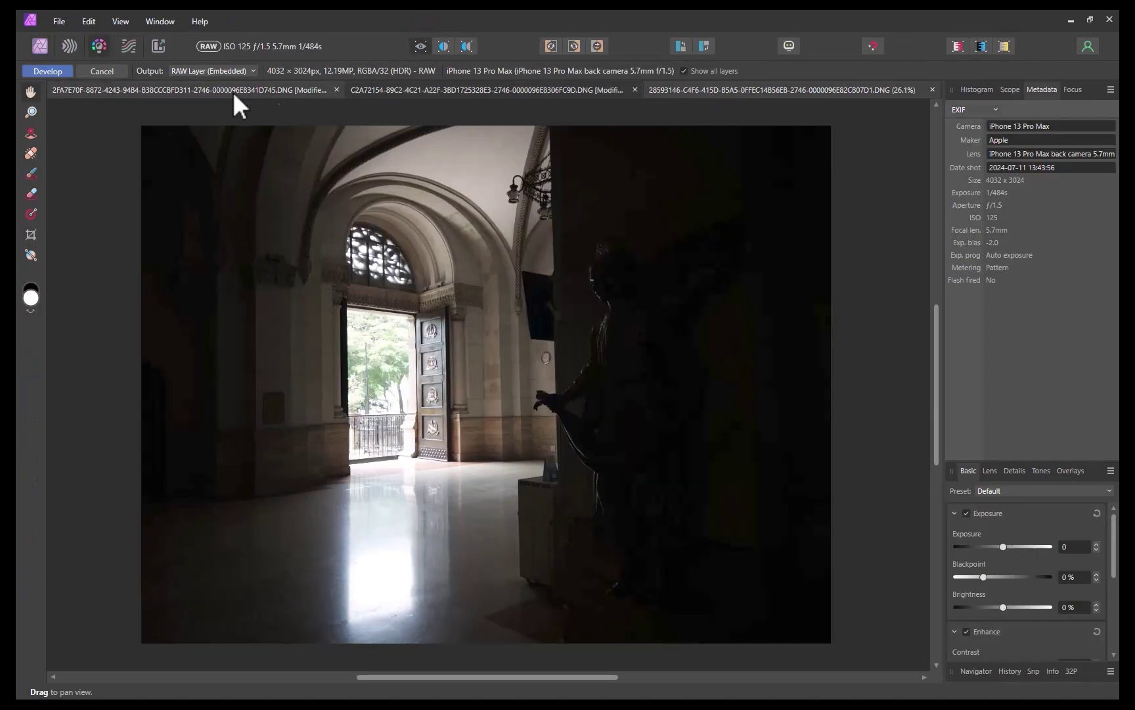
{"action": "left_click", "coordinate": [48, 70]}
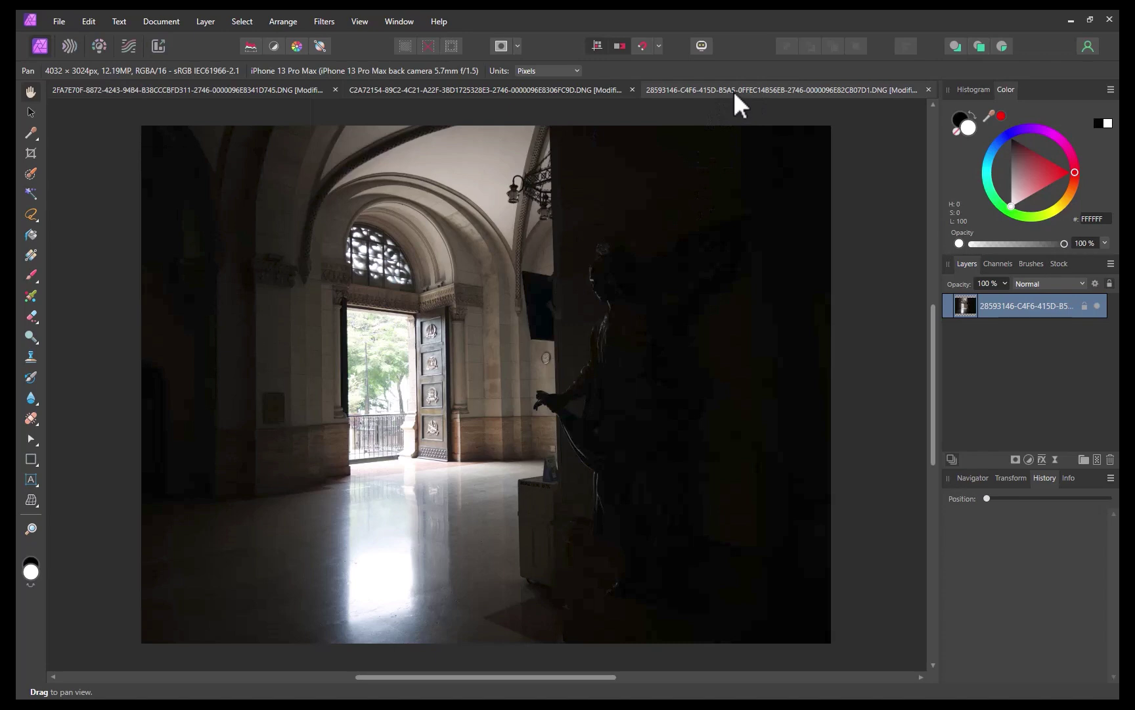
{"action": "left_click", "coordinate": [527, 89]}
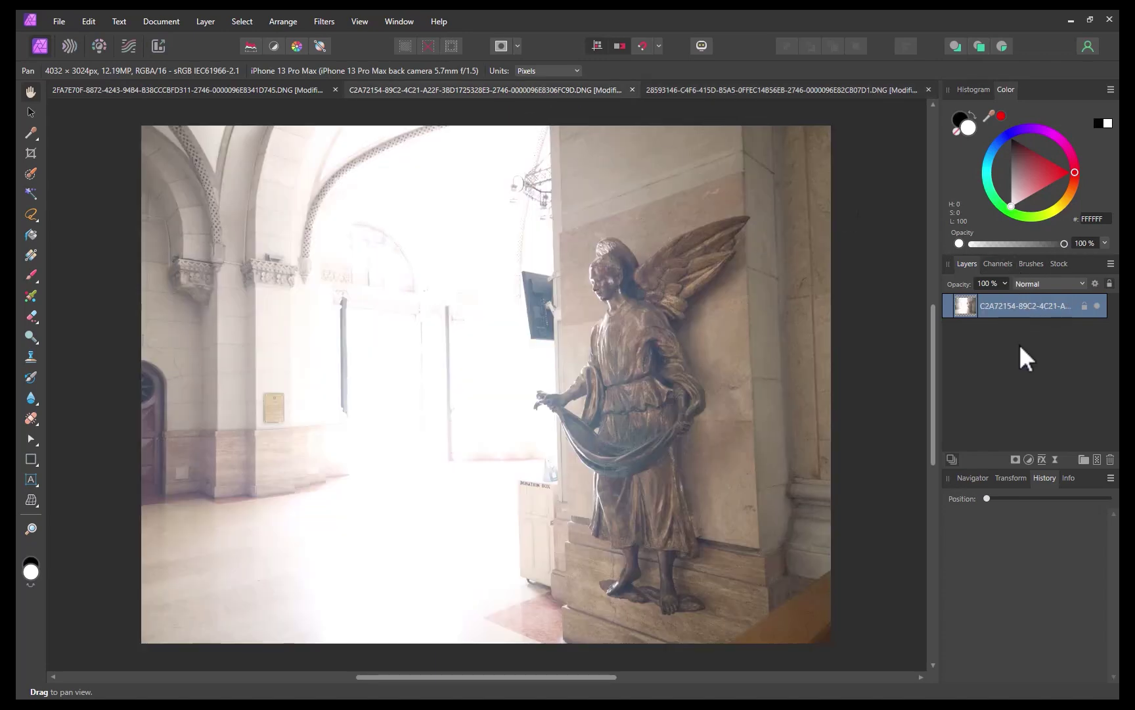
{"action": "left_click", "coordinate": [235, 90]}
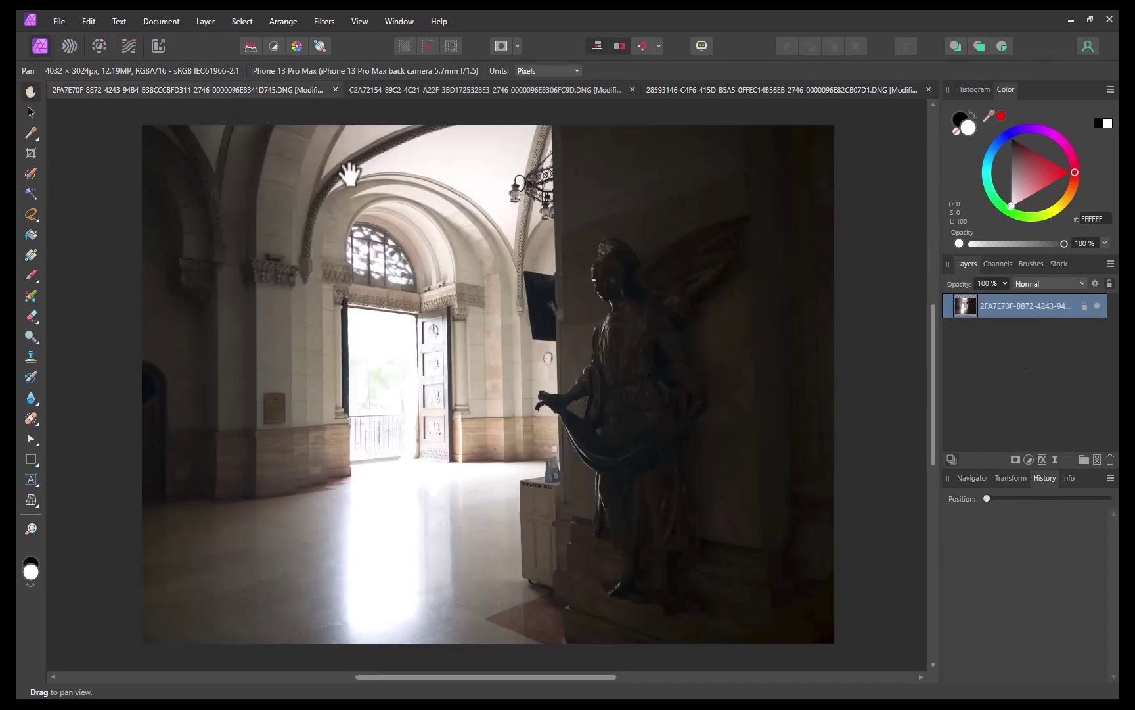
Paste the bright photo as a new top layer named 'overexposed'
{"action": "key", "text": "ctrl+v"}
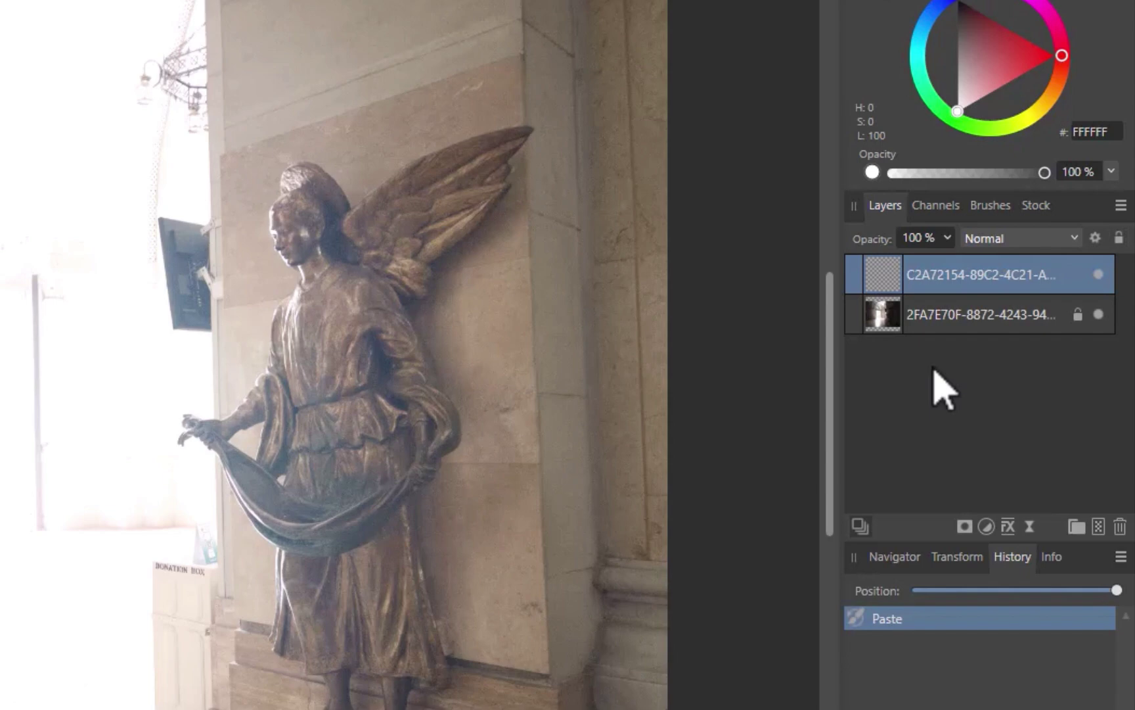
{"action": "double_click", "coordinate": [979, 276]}
{"action": "type", "text": "overexposed"}
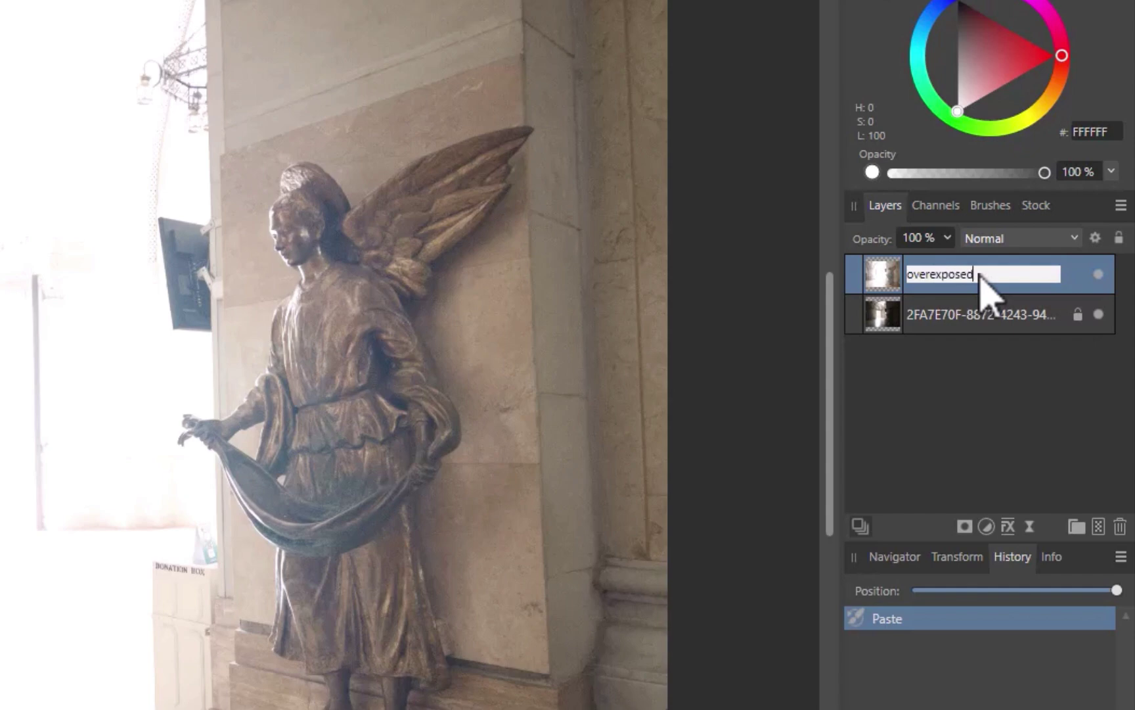
{"action": "key", "text": "Return"}
Rename the bottom layer to 'normalexposed'
{"action": "left_click", "coordinate": [946, 315]}
{"action": "double_click", "coordinate": [946, 315]}
{"action": "type", "text": "normalexposed"}
{"action": "key", "text": "Return"}
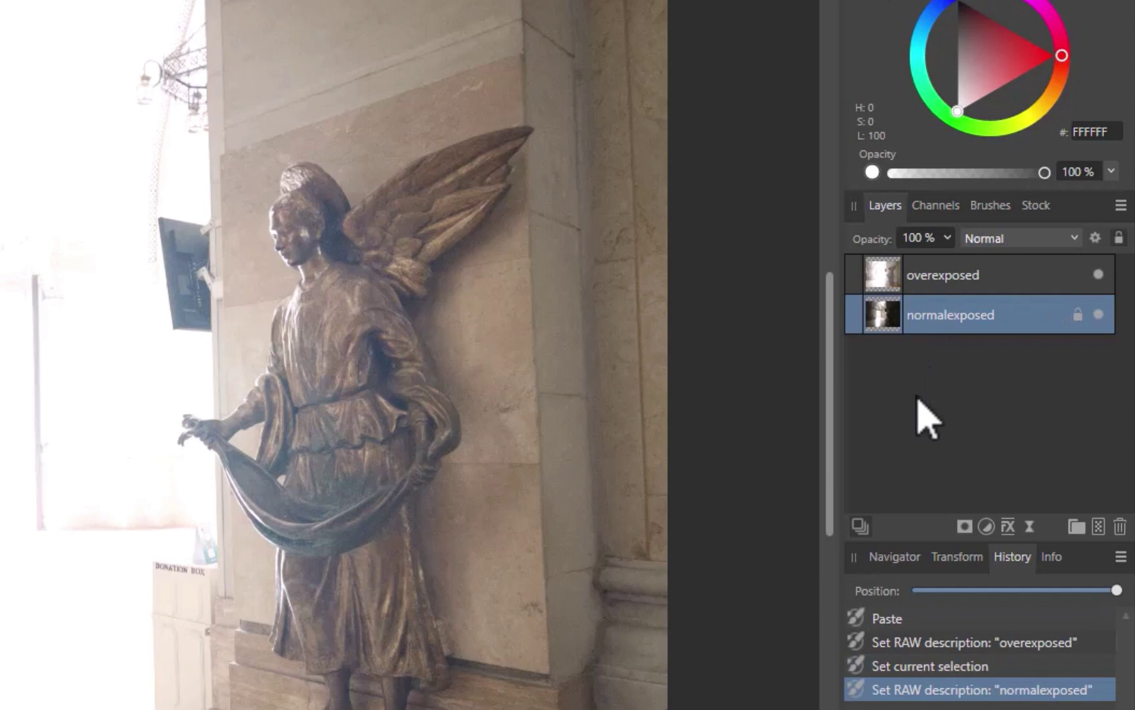
Add a Compound Mask to the overexposed layer
{"action": "key", "text": "alt+bracketright"}
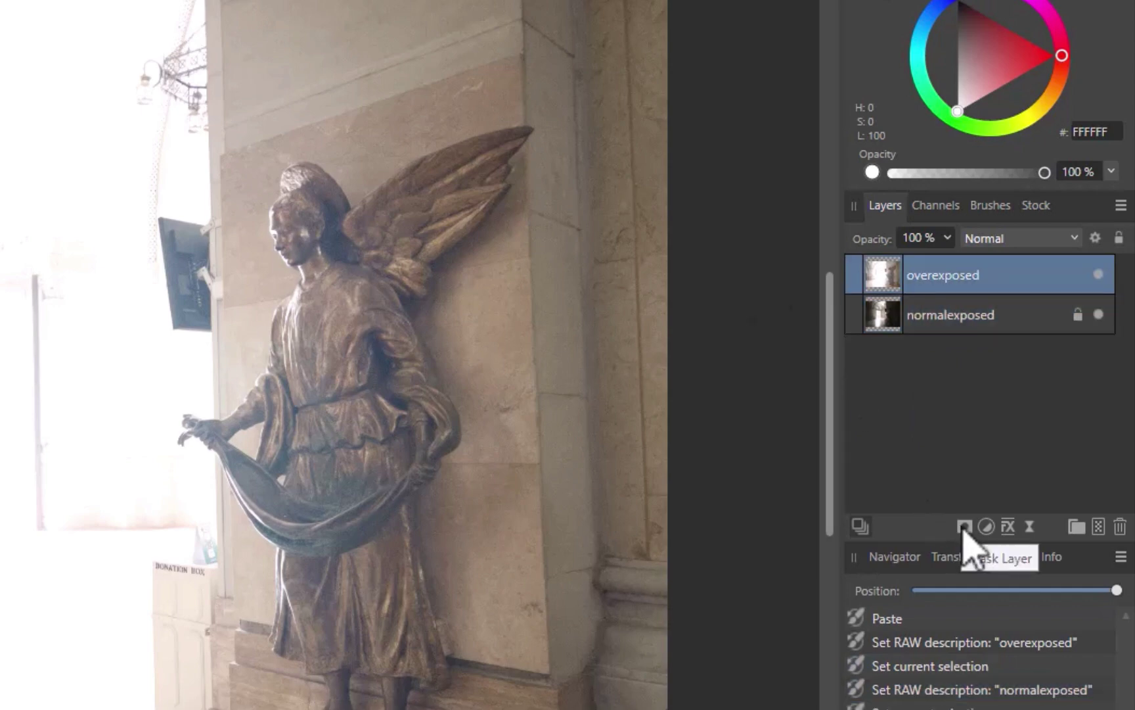
{"action": "left_click", "coordinate": [964, 527]}
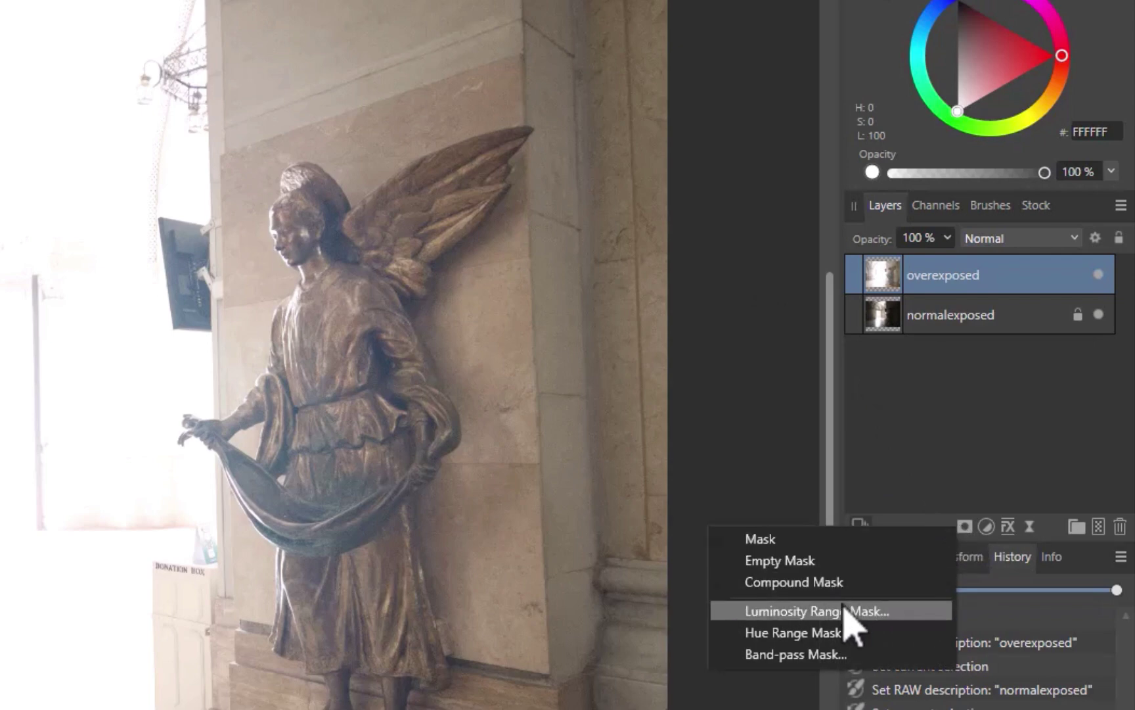
{"action": "left_click", "coordinate": [844, 589]}
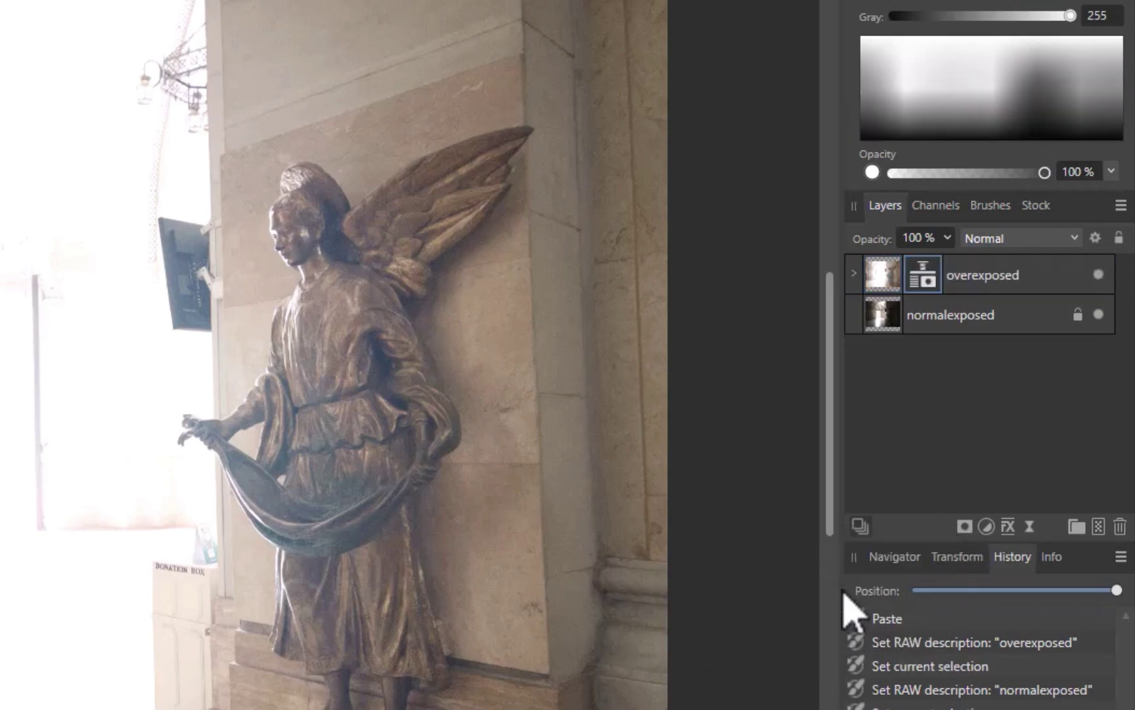
{"action": "left_click", "coordinate": [855, 275]}
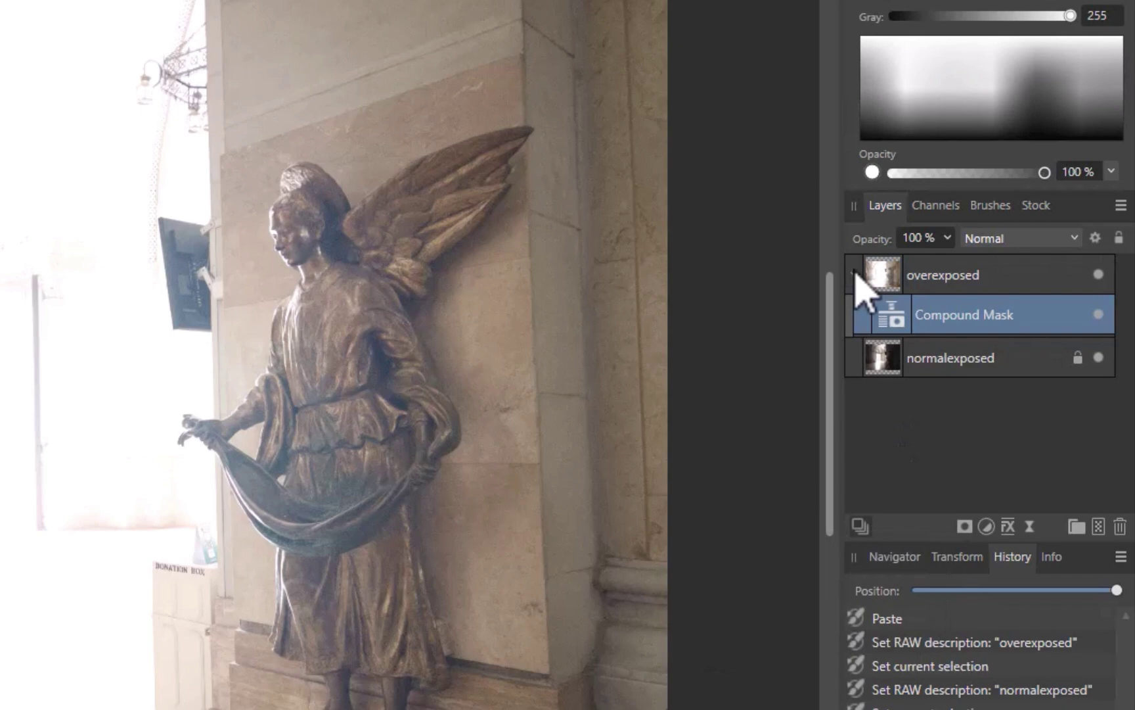
Add a Luminosity Range Mask and nest it inside the Compound Mask
{"action": "left_click", "coordinate": [964, 525]}
{"action": "left_click", "coordinate": [920, 613]}
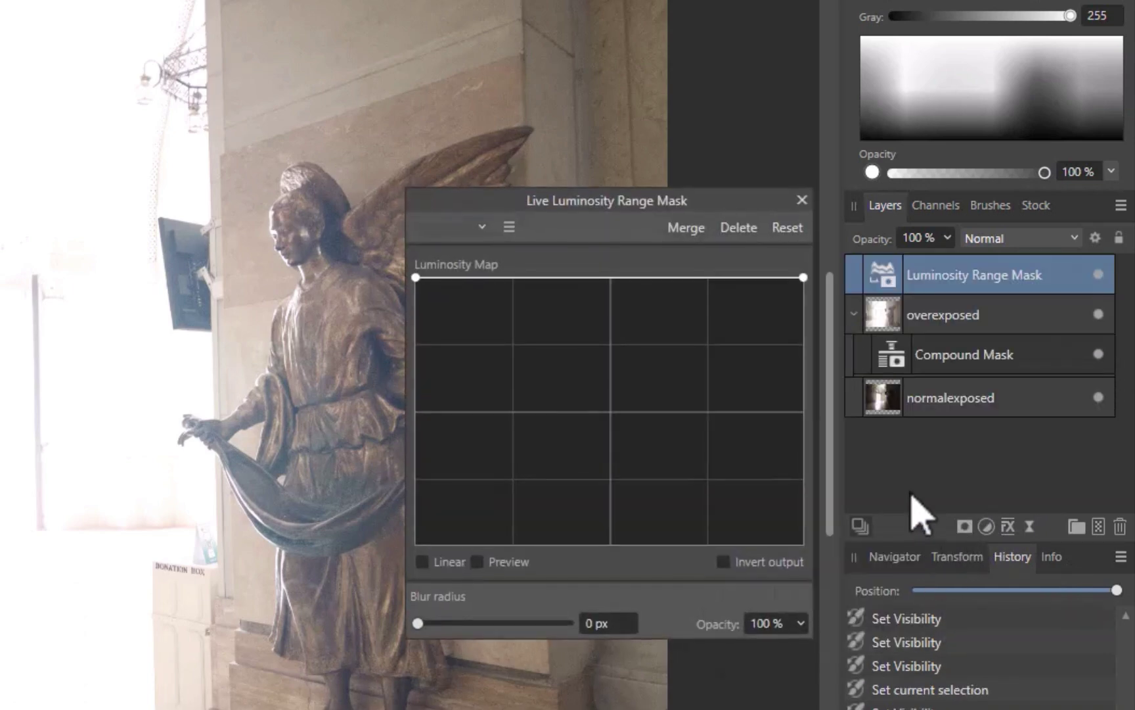
{"action": "left_click_drag", "start_coordinate": [960, 276], "coordinate": [979, 371]}
{"action": "left_click", "coordinate": [863, 315]}
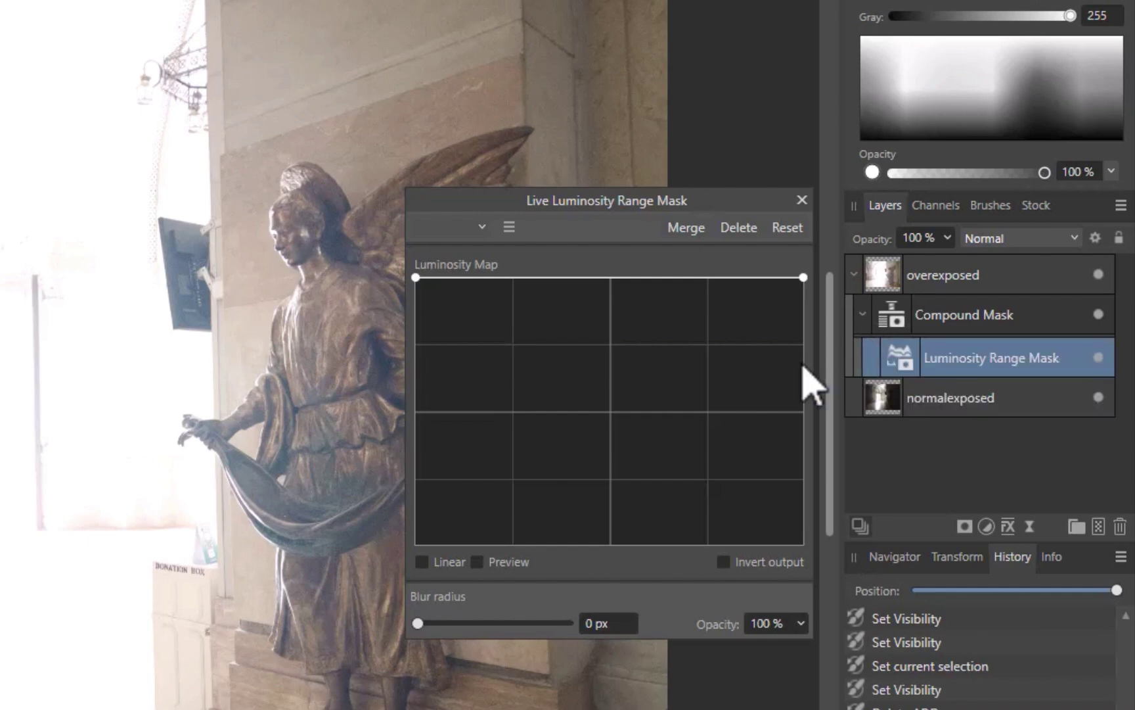
{"action": "left_click", "coordinate": [802, 200]}
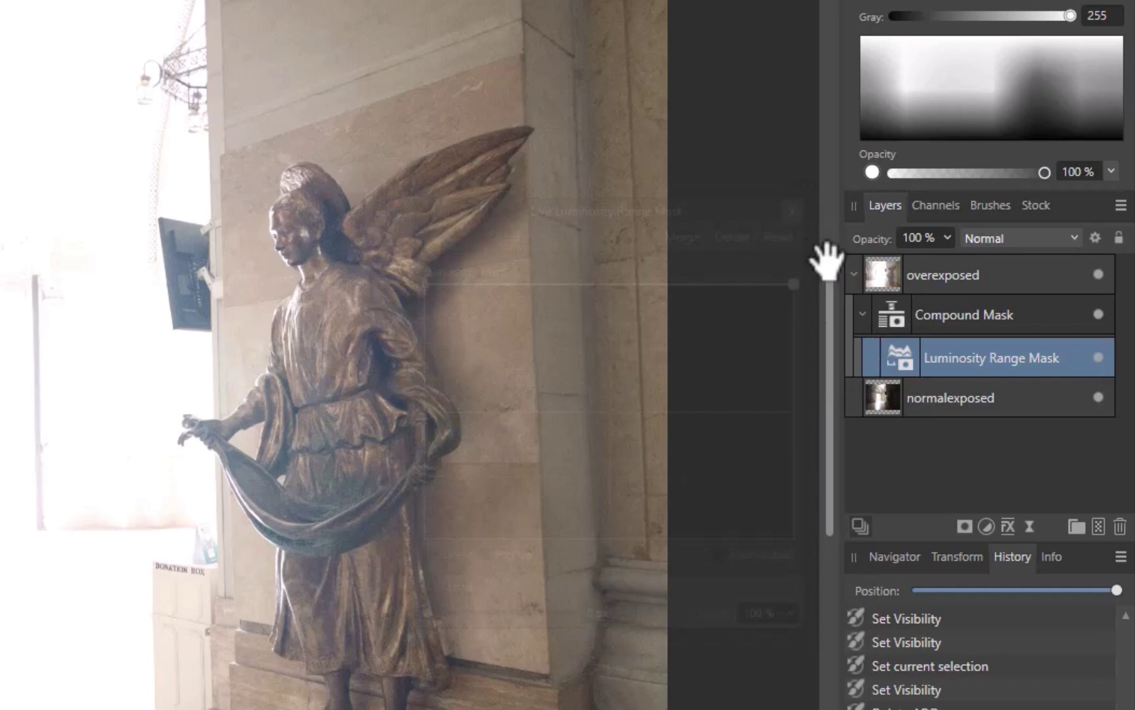
Add two empty masks inside the Compound Mask
{"action": "left_click", "coordinate": [966, 529]}
{"action": "left_click", "coordinate": [883, 558]}
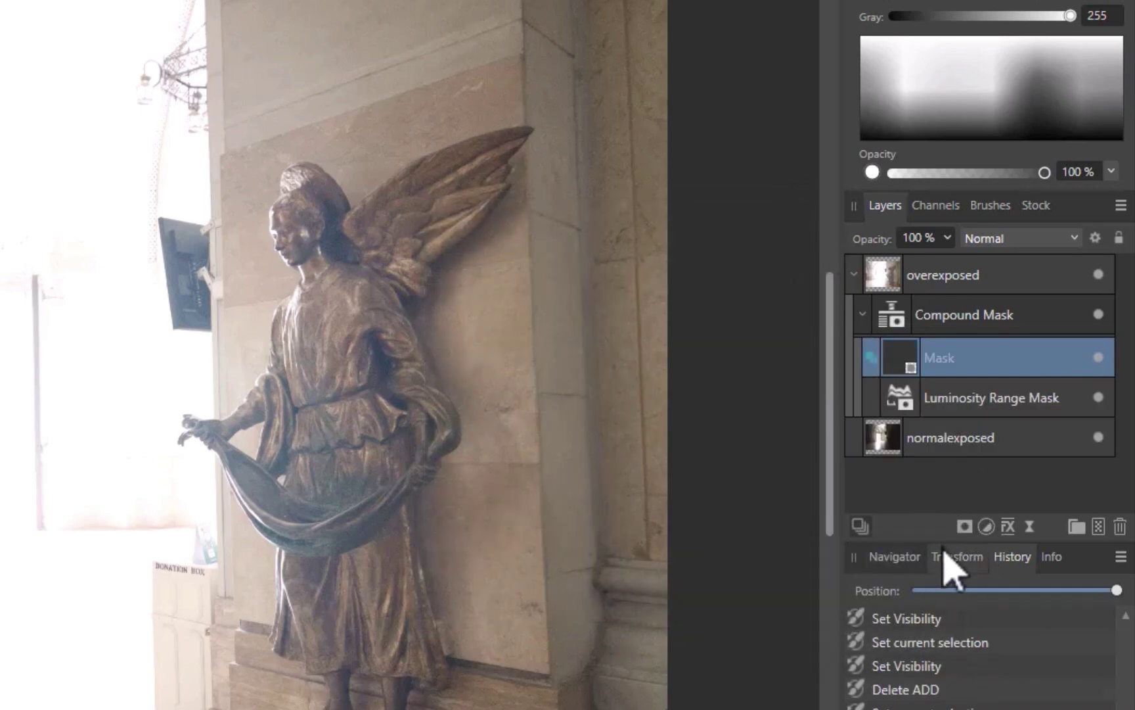
{"action": "left_click", "coordinate": [965, 529]}
{"action": "left_click", "coordinate": [938, 564]}
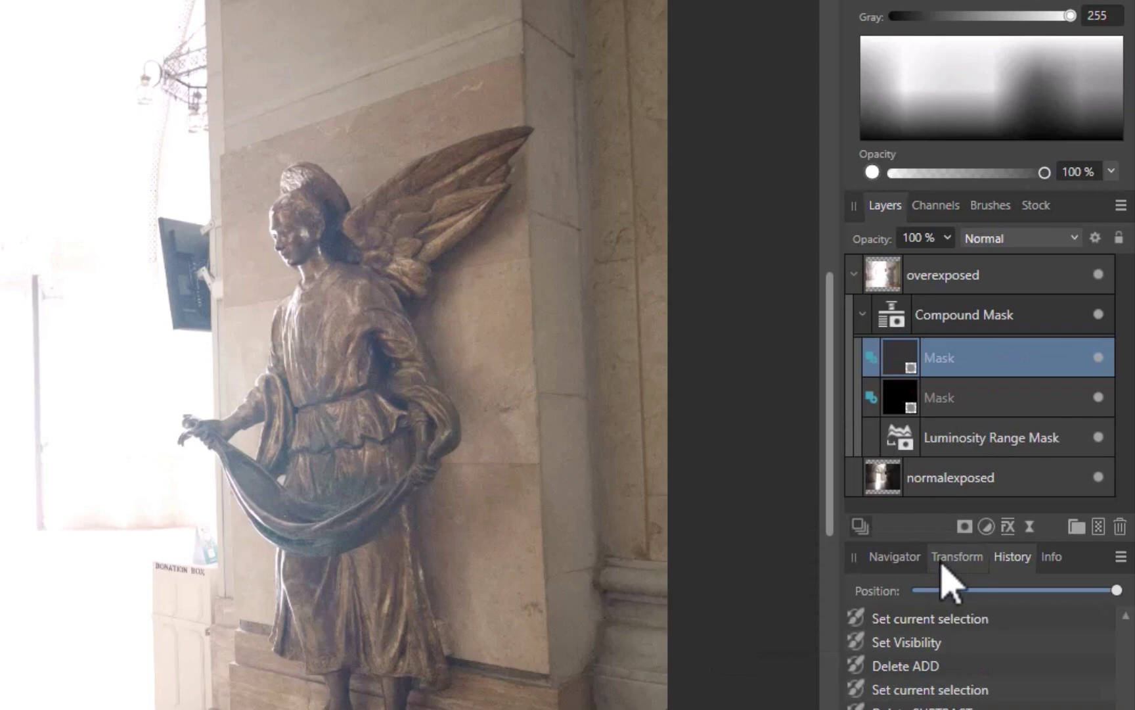
Rename the two empty masks SUBTRACT and ADD, then select the Luminosity Range Mask
{"action": "double_click", "coordinate": [946, 358]}
{"action": "type", "text": "SUB"}
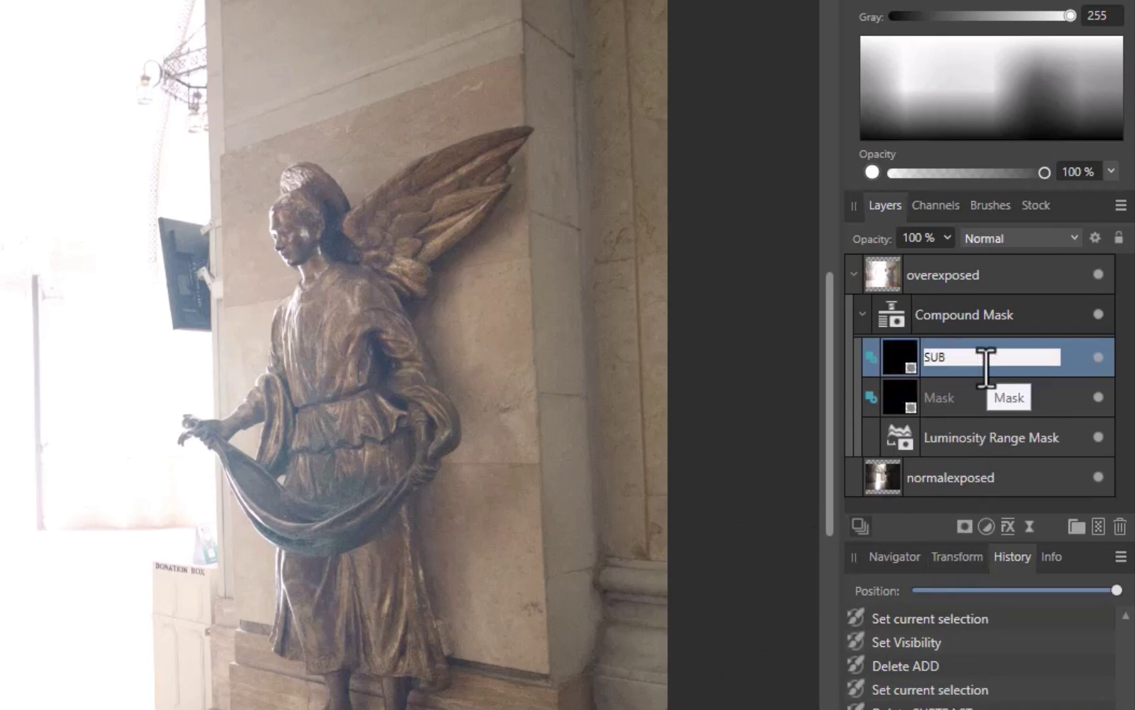
{"action": "type", "text": "TRACT"}
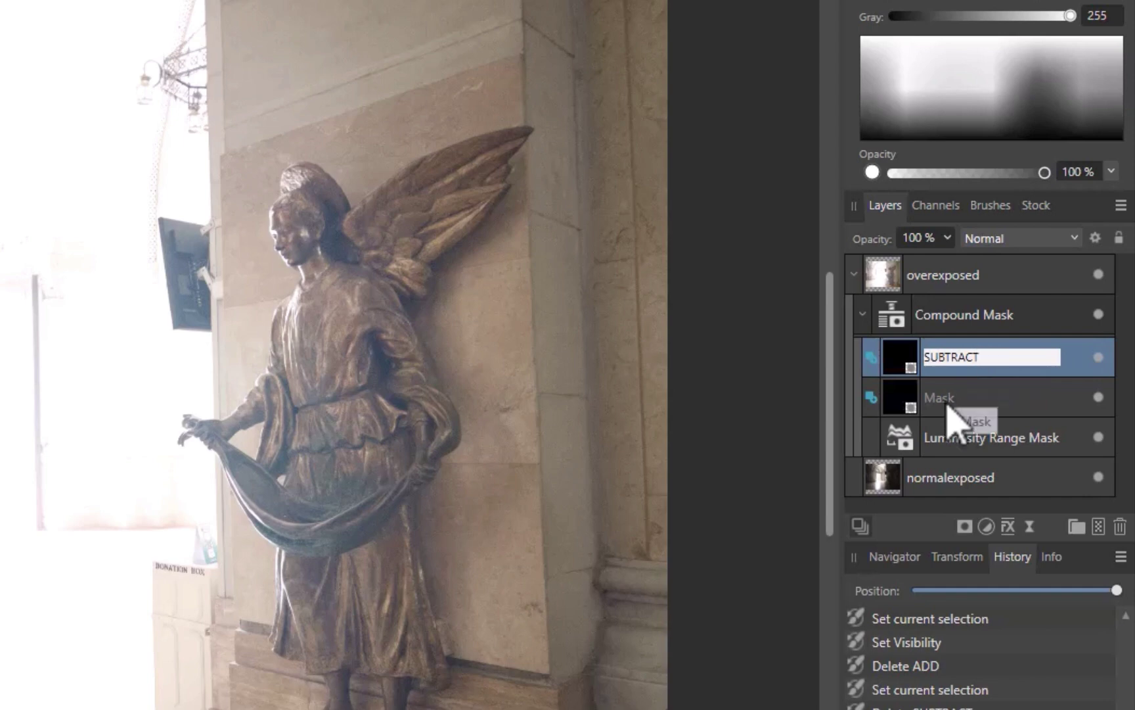
{"action": "left_click", "coordinate": [956, 417]}
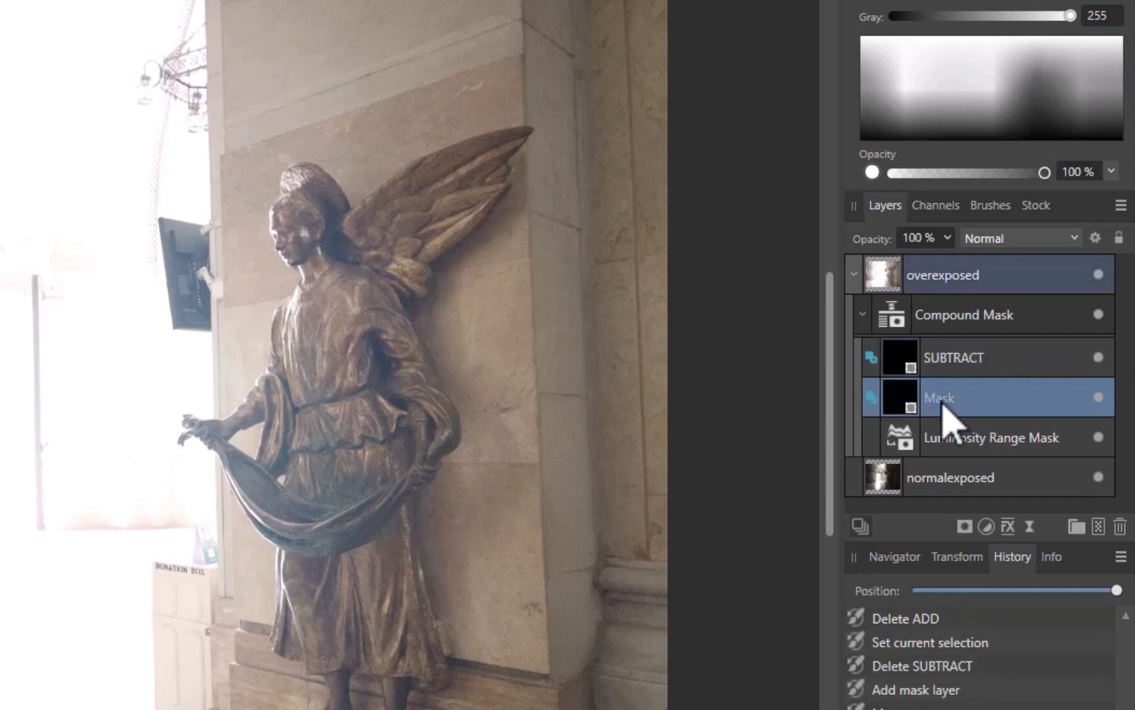
{"action": "double_click", "coordinate": [942, 403]}
{"action": "type", "text": "ADD"}
{"action": "left_click", "coordinate": [1002, 357]}
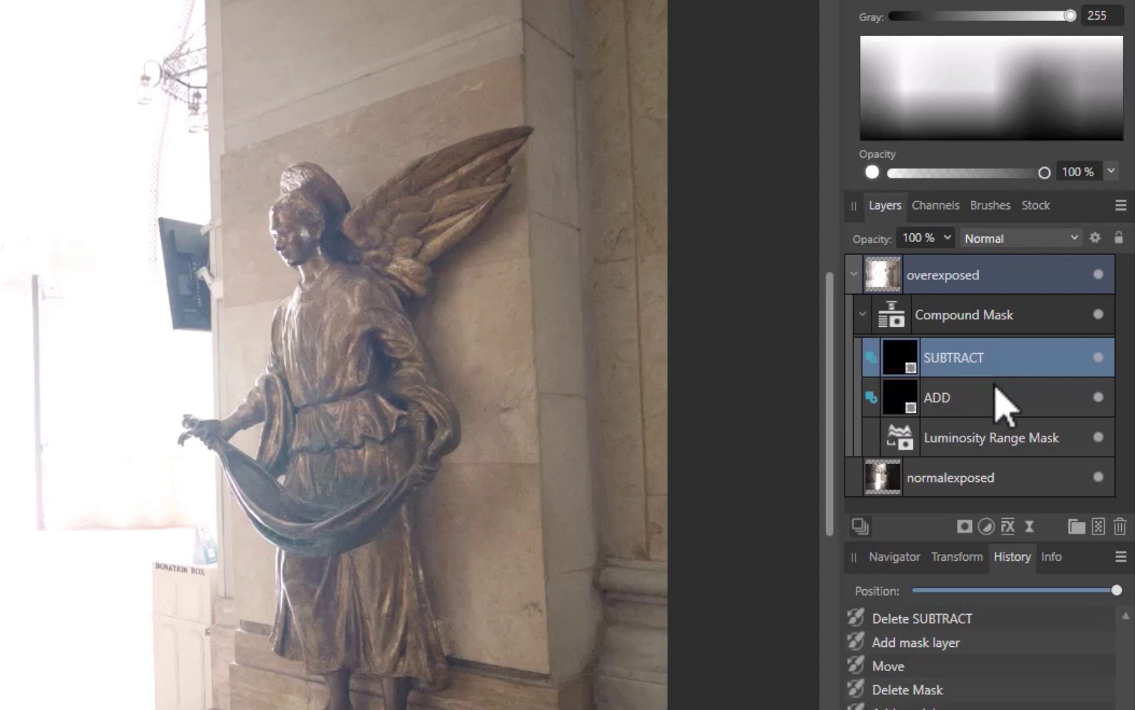
{"action": "left_click", "coordinate": [904, 443]}
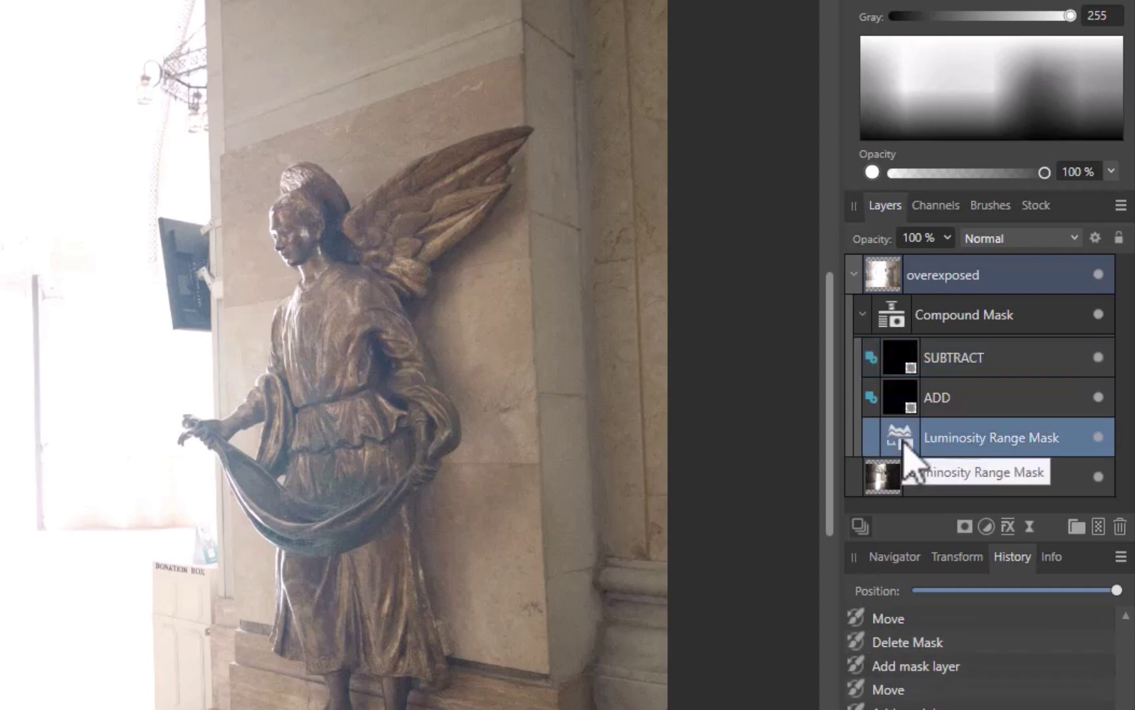
With Preview on, invert the luminosity range curve and bend it into an S shape
{"action": "double_click", "coordinate": [901, 439]}
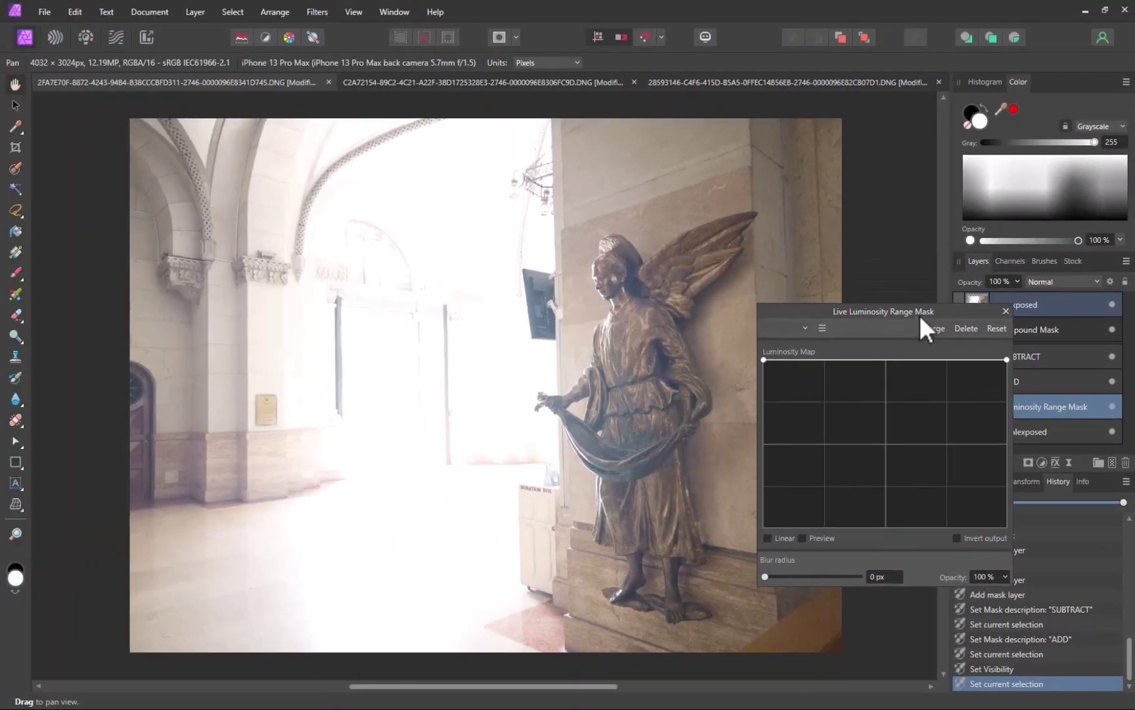
{"action": "left_click_drag", "start_coordinate": [920, 317], "coordinate": [916, 343]}
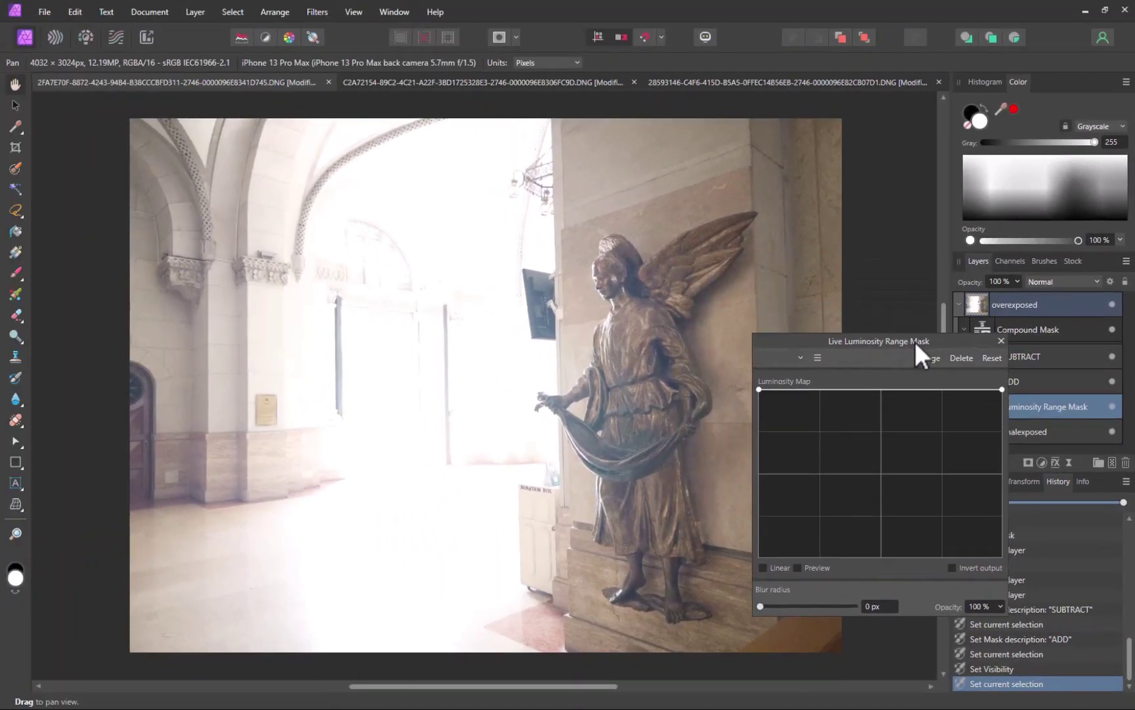
{"action": "left_click", "coordinate": [798, 567]}
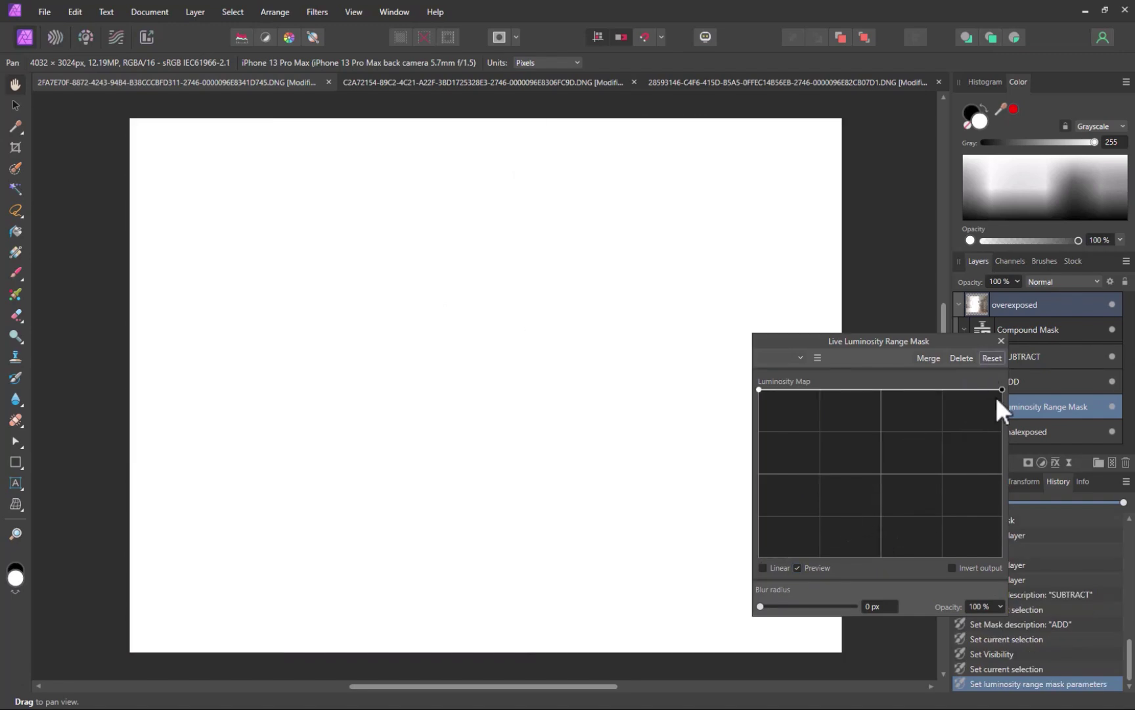
{"action": "left_click_drag", "start_coordinate": [1002, 389], "coordinate": [1002, 556]}
{"action": "left_click_drag", "start_coordinate": [817, 430], "coordinate": [837, 401]}
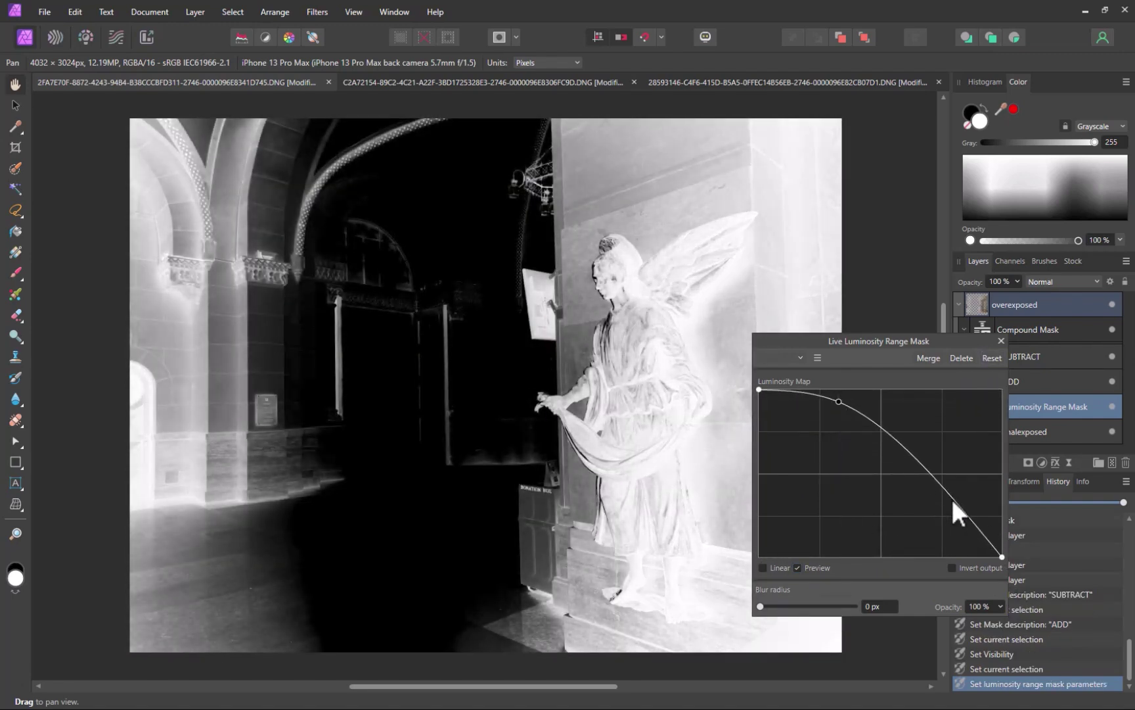
{"action": "left_click_drag", "start_coordinate": [954, 503], "coordinate": [944, 518]}
{"action": "left_click", "coordinate": [1000, 341]}
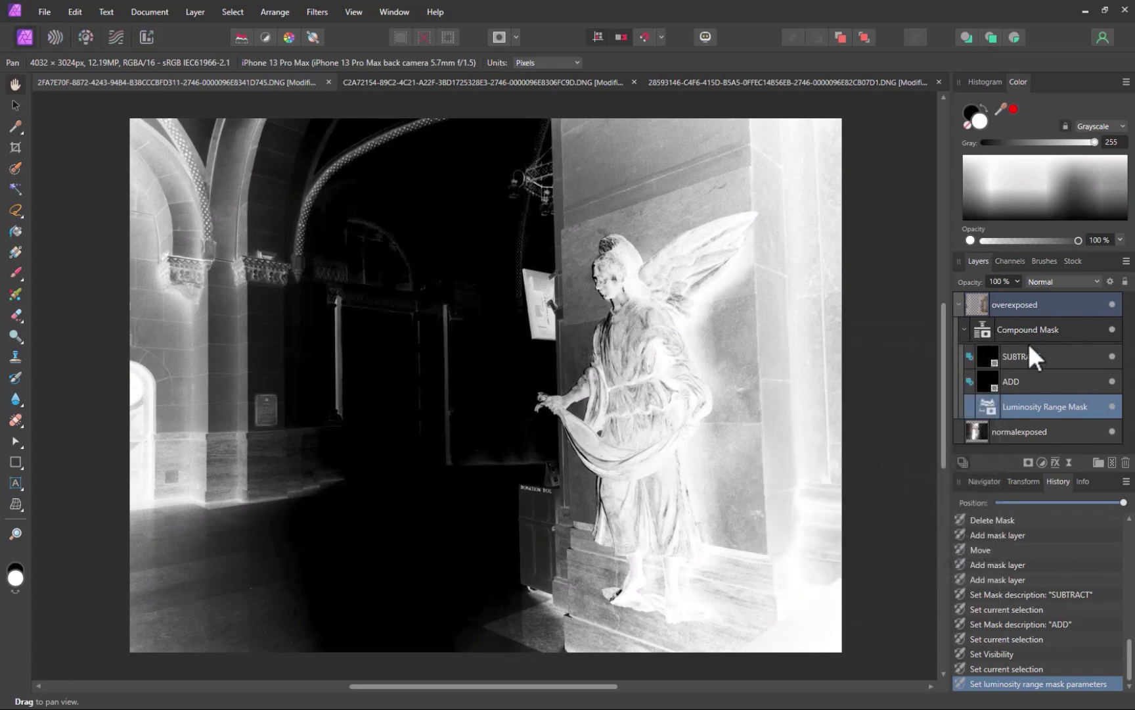
Compare the colour photo against the mask, ending on the grayscale Compound Mask view
{"action": "left_click", "coordinate": [1011, 302]}
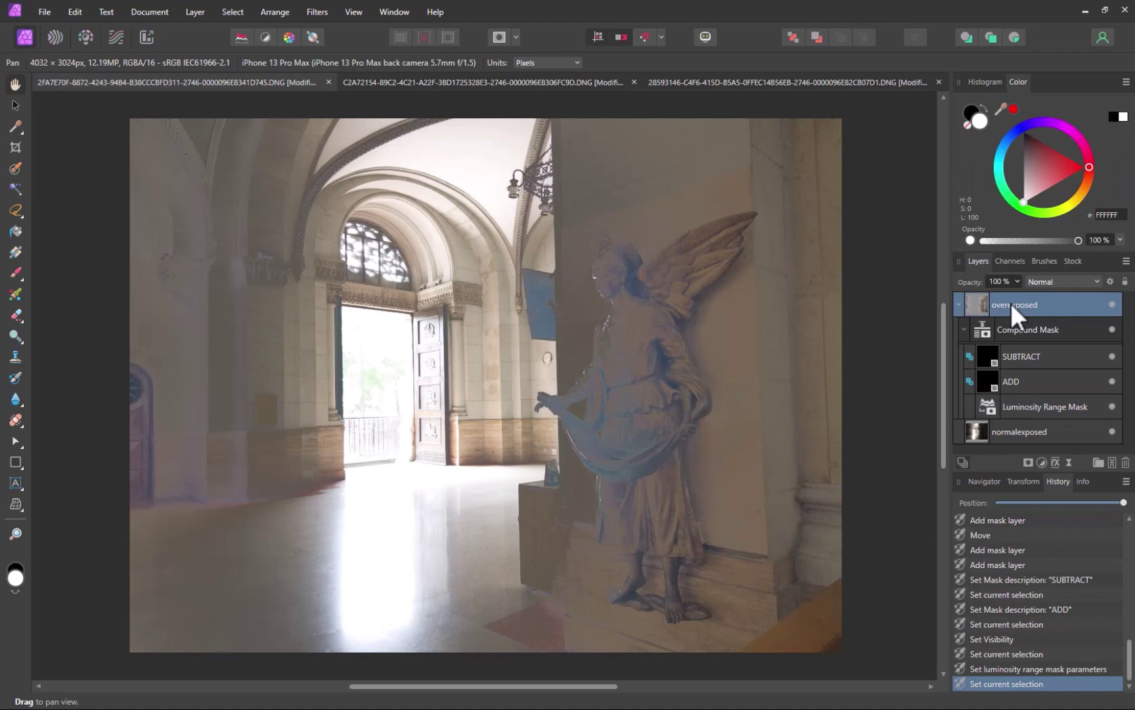
{"action": "key", "text": "ctrl+z"}
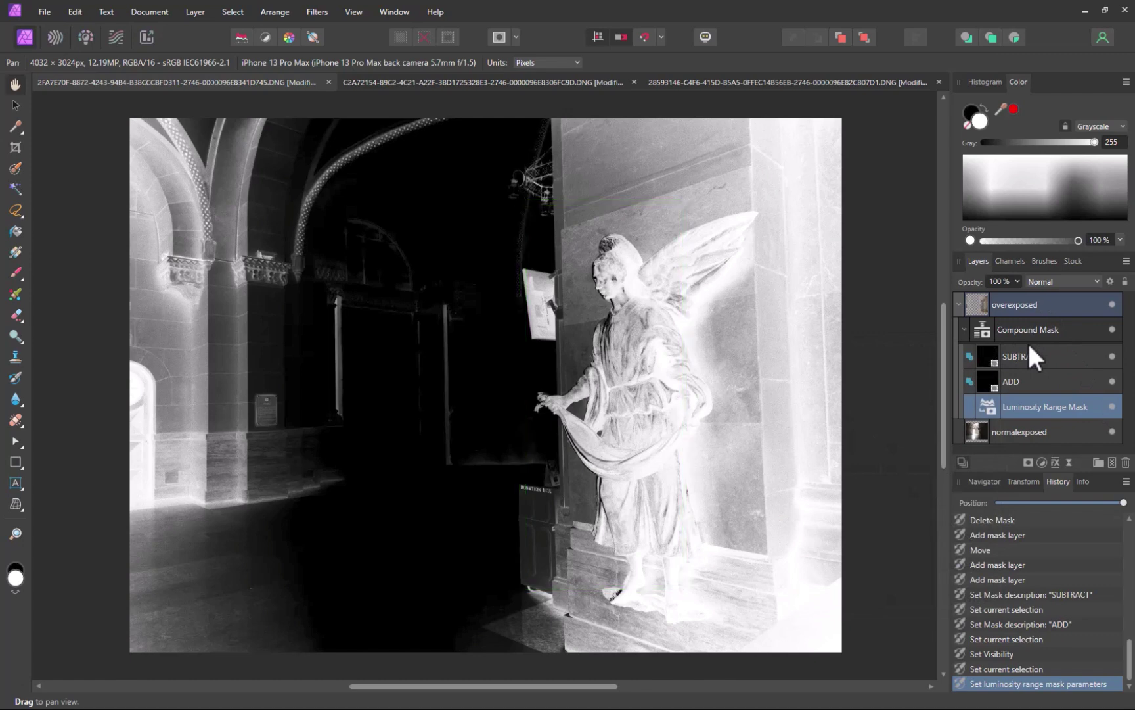
{"action": "left_click", "coordinate": [1011, 302]}
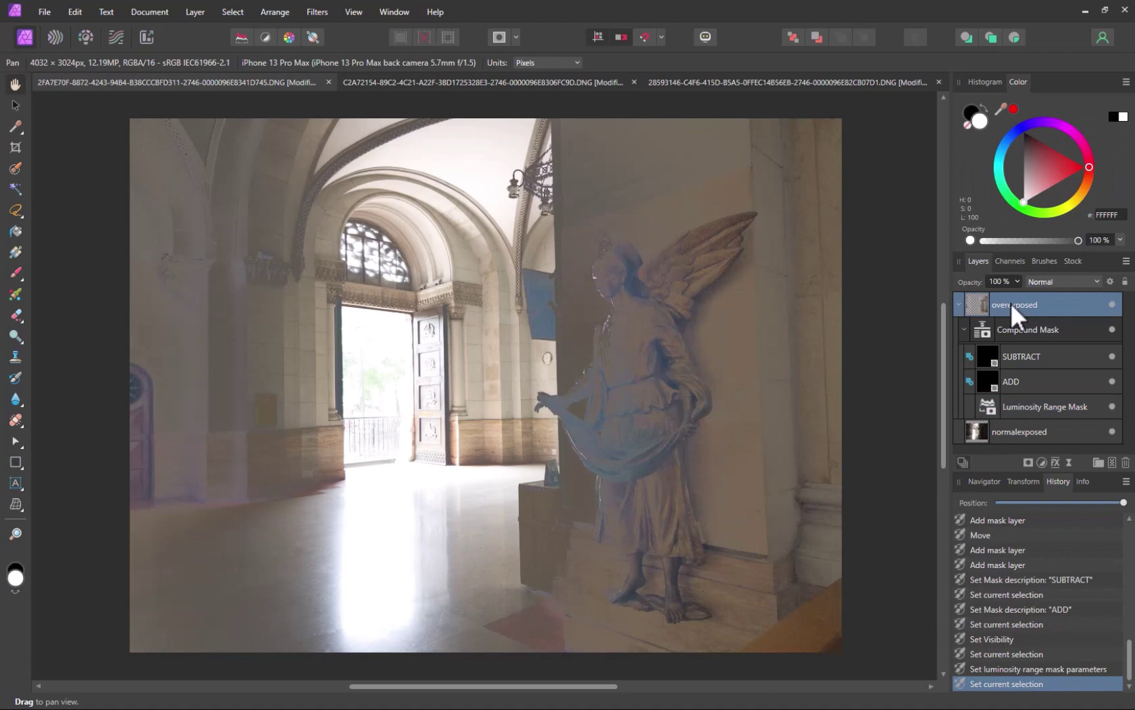
{"action": "left_click", "coordinate": [985, 328], "text": "alt"}
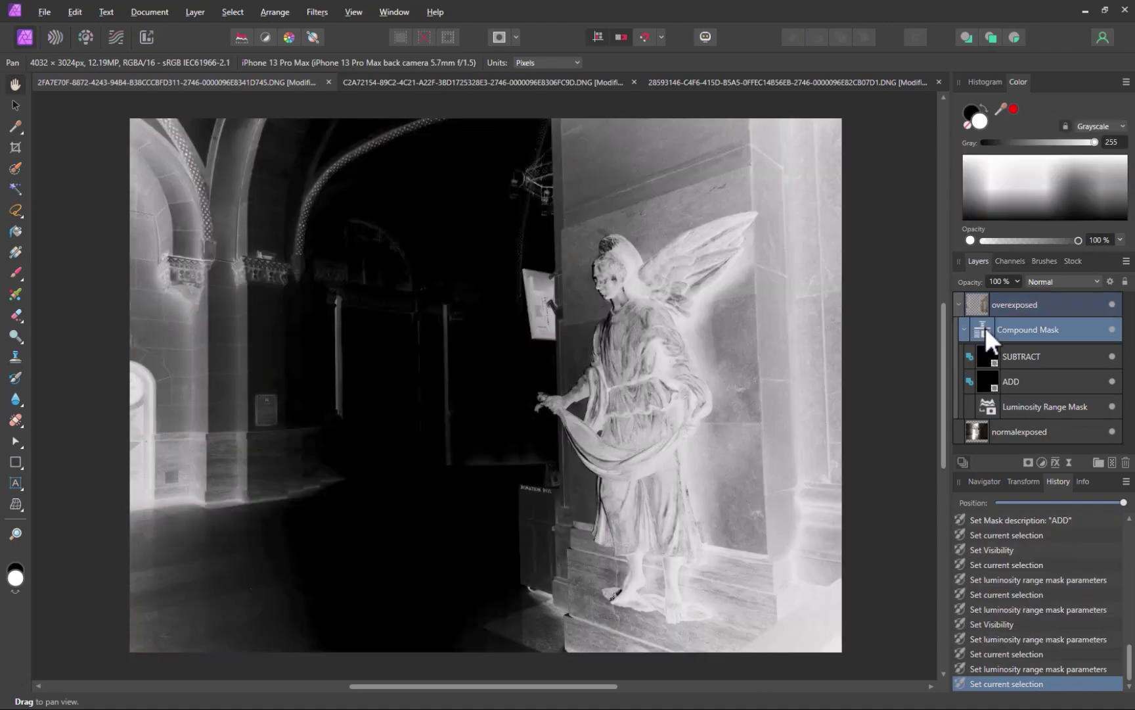
Brush white onto the ADD mask over the right half and the statue
{"action": "left_click", "coordinate": [1033, 381]}
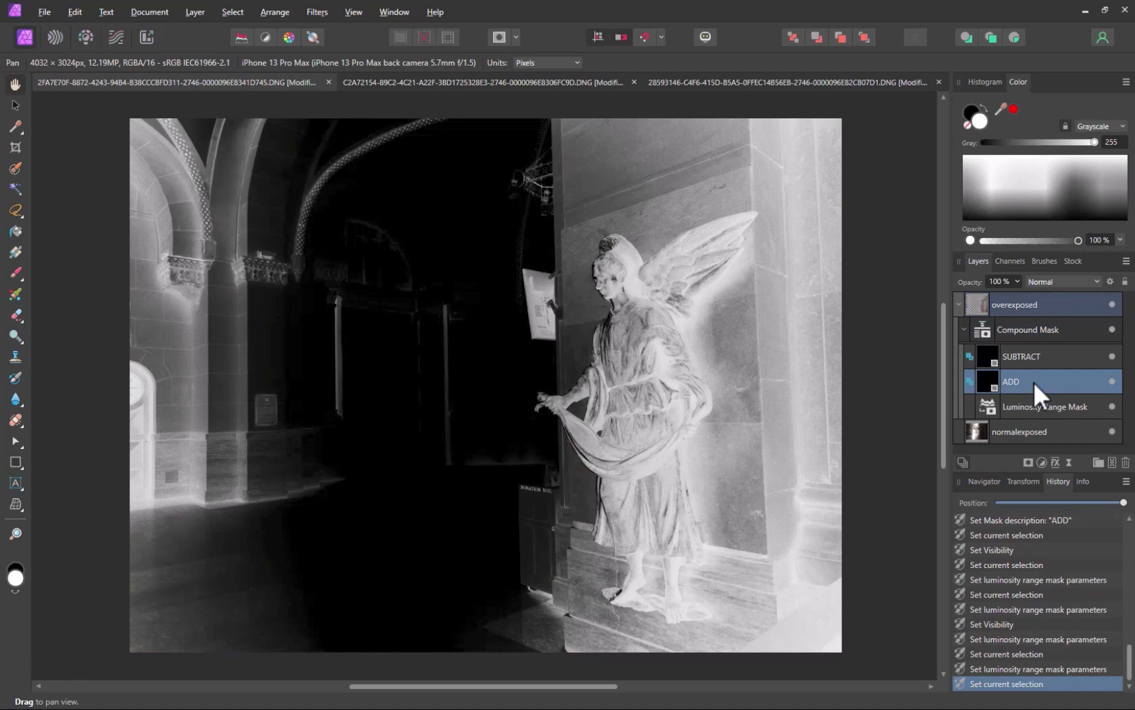
{"action": "key", "text": "b"}
{"action": "left_click", "coordinate": [246, 381]}
{"action": "mouse_move", "coordinate": [565, 158]}
{"action": "left_mouse_down"}
{"action": "mouse_move", "coordinate": [623, 174]}
{"action": "mouse_move", "coordinate": [654, 278]}
{"action": "mouse_move", "coordinate": [692, 198]}
{"action": "left_mouse_up"}
{"action": "key", "text": "bracketright"}
{"action": "key", "text": "bracketleft"}
{"action": "mouse_move", "coordinate": [719, 395]}
{"action": "left_mouse_down"}
{"action": "mouse_move", "coordinate": [594, 205]}
{"action": "mouse_move", "coordinate": [617, 291]}
{"action": "mouse_move", "coordinate": [607, 274]}
{"action": "mouse_move", "coordinate": [628, 660]}
{"action": "mouse_move", "coordinate": [636, 116]}
{"action": "mouse_move", "coordinate": [635, 416]}
{"action": "left_mouse_up"}
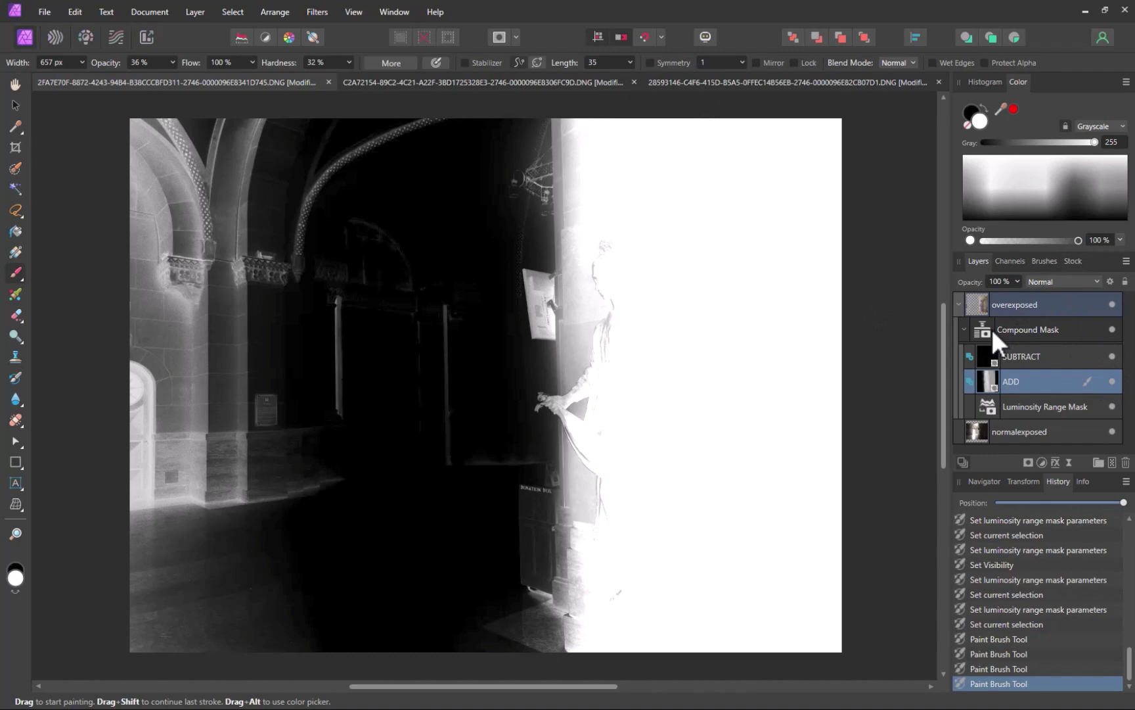
Set SUBTRACT to Subtract and softly paint the left interior at 15% brush opacity
{"action": "left_click", "coordinate": [991, 327]}
{"action": "left_click", "coordinate": [984, 304]}
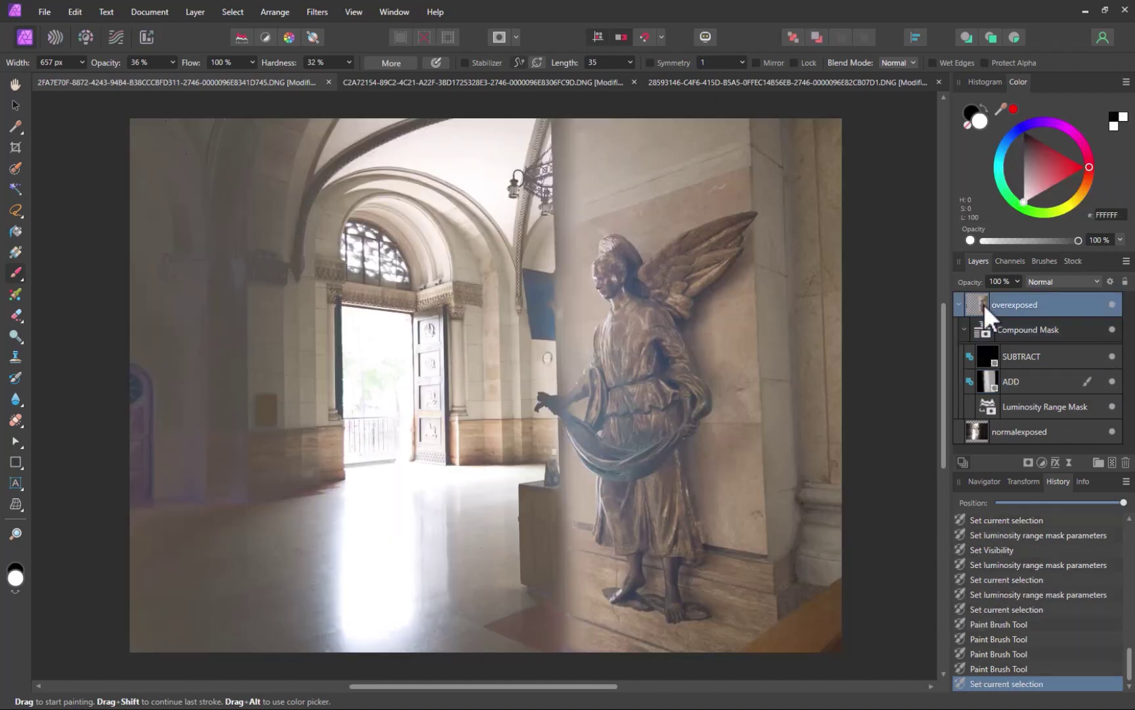
{"action": "left_click", "coordinate": [969, 356]}
{"action": "left_click", "coordinate": [967, 355]}
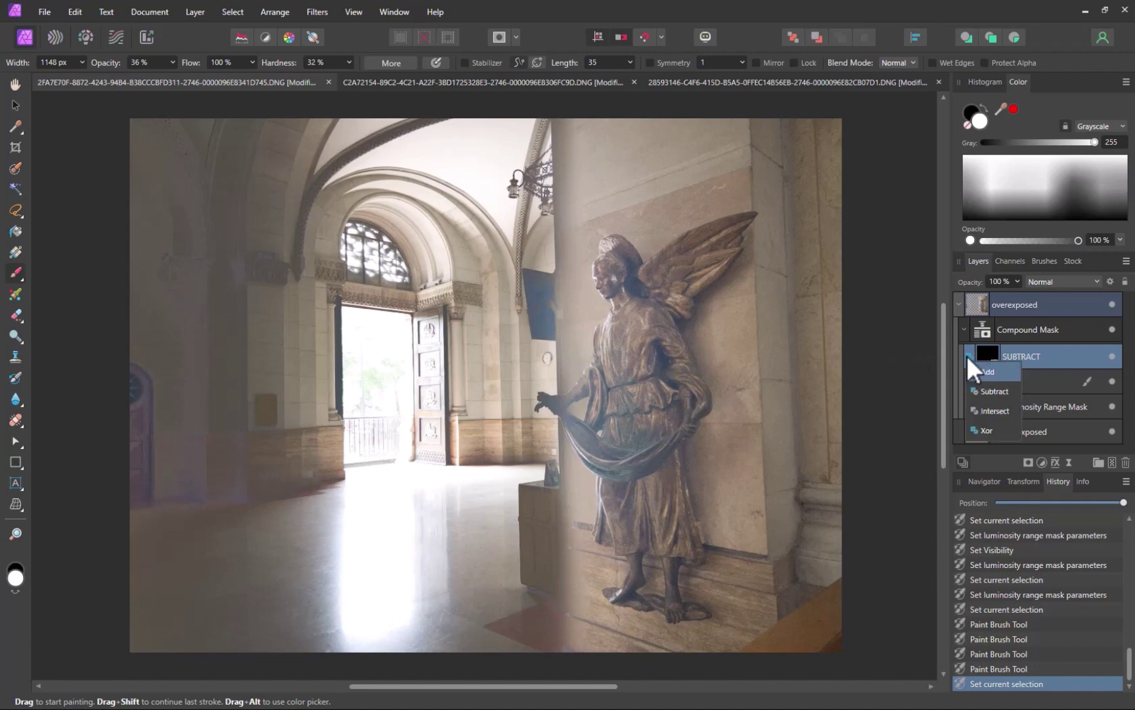
{"action": "left_click", "coordinate": [982, 392]}
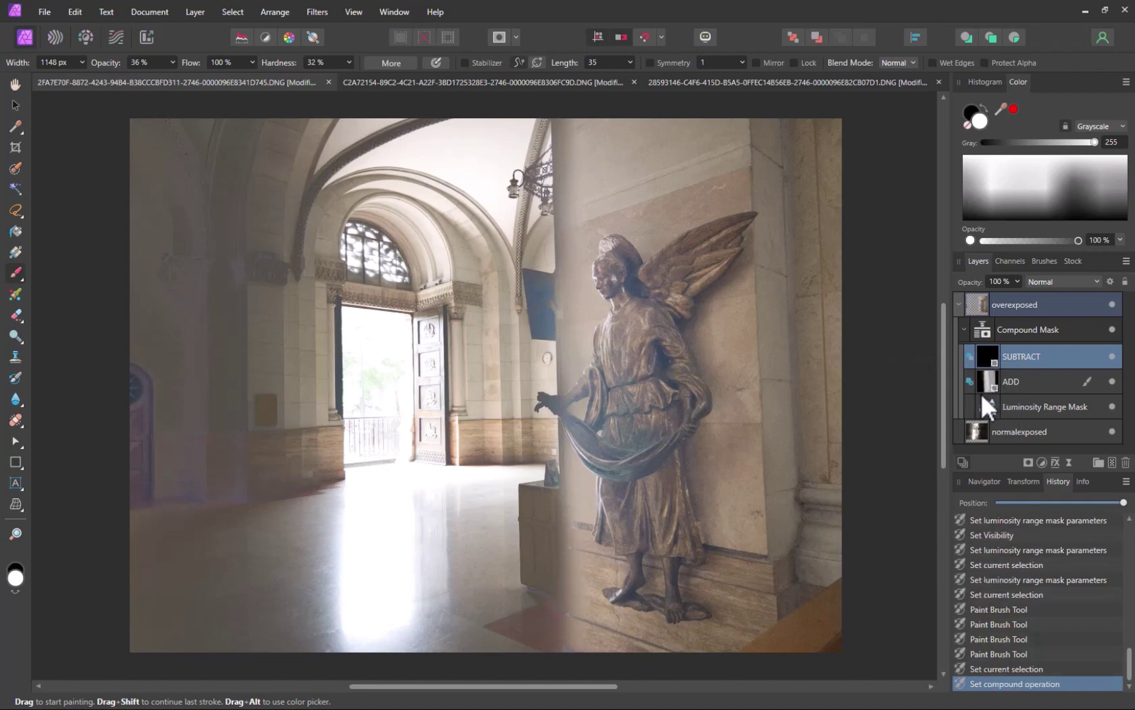
{"action": "left_click", "coordinate": [172, 63]}
{"action": "left_click", "coordinate": [155, 78]}
{"action": "left_click", "coordinate": [216, 219]}
{"action": "left_click", "coordinate": [986, 332]}
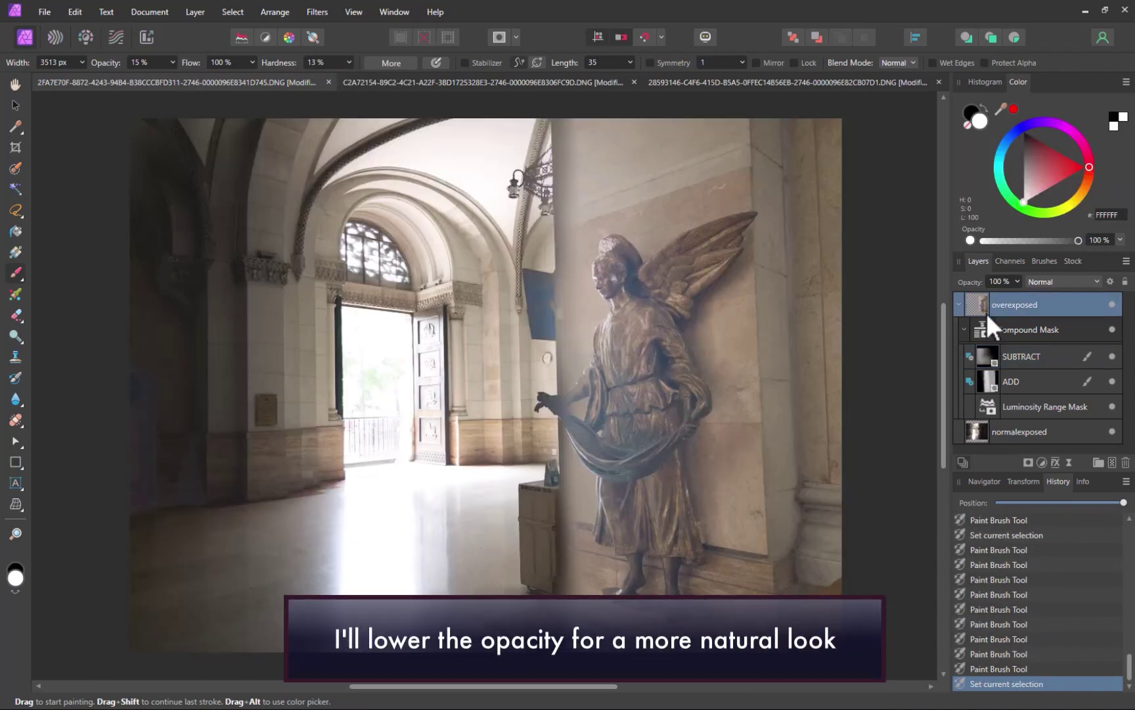
Drop the Compound Mask's opacity to 50% and toggle visibility to compare the blend
{"action": "left_click", "coordinate": [981, 329]}
{"action": "left_click_drag", "start_coordinate": [1018, 282], "coordinate": [989, 305]}
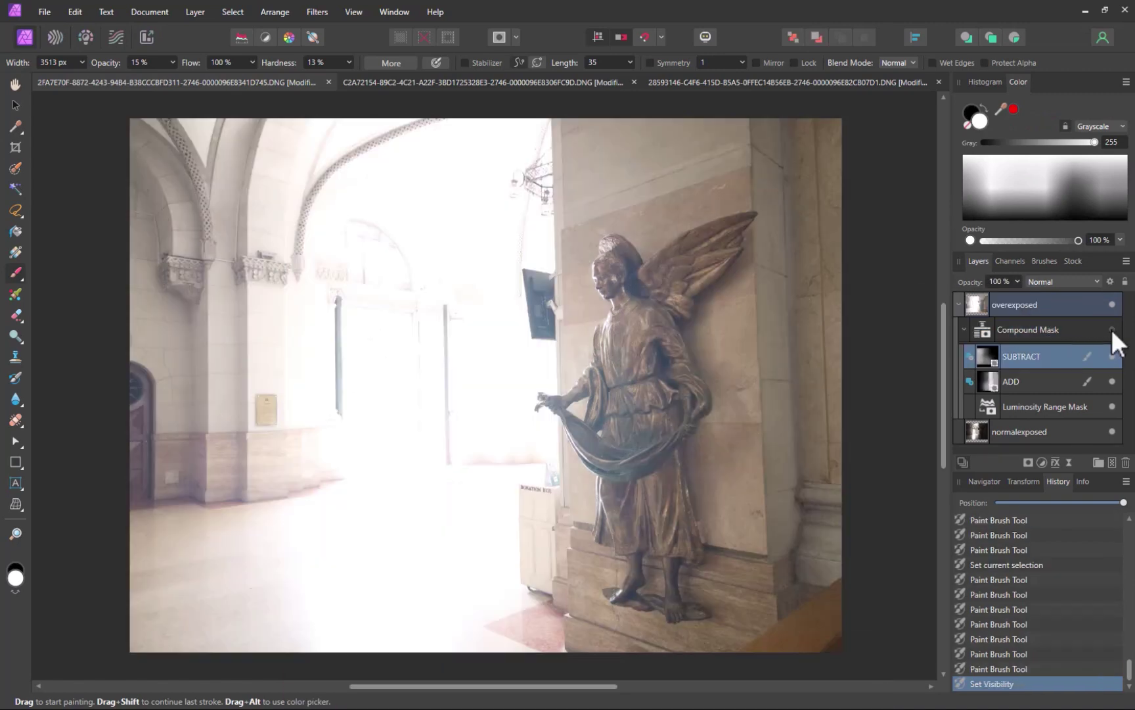
{"action": "left_click", "coordinate": [1112, 329]}
{"action": "left_click", "coordinate": [988, 331]}
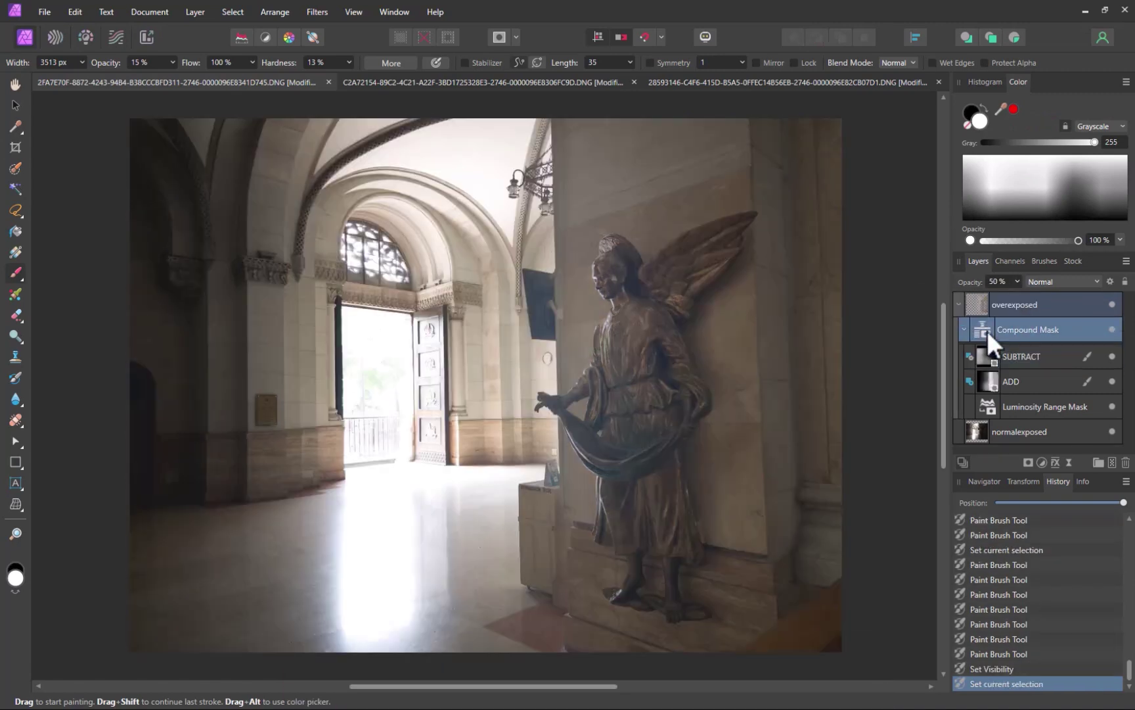
{"action": "left_click", "coordinate": [987, 331], "text": "alt"}
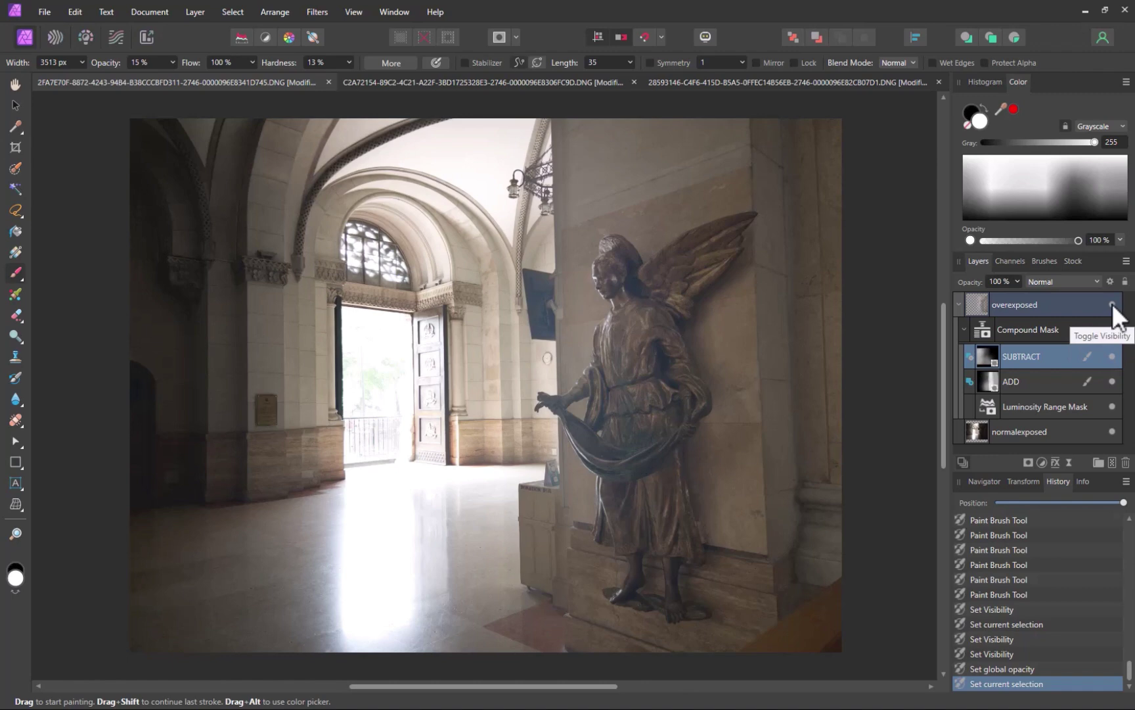
{"action": "left_click", "coordinate": [1113, 303]}
{"action": "left_click", "coordinate": [1113, 304]}
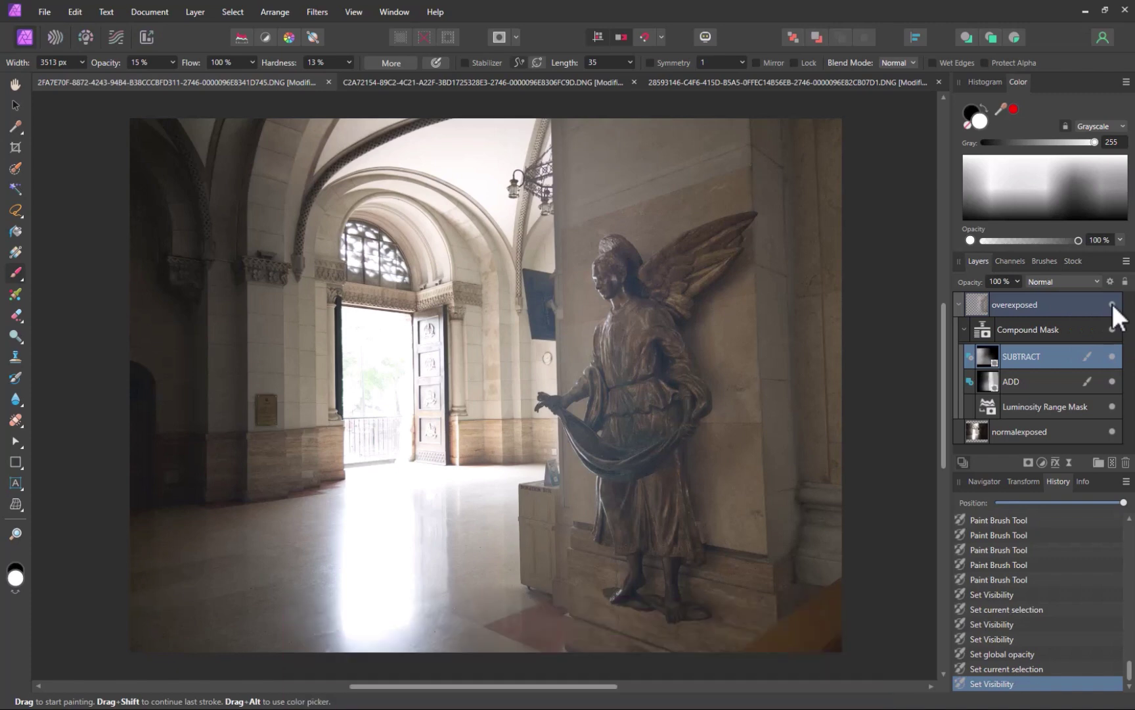
Paste the -2 EV bracket as a bottom layer 'underexposed' and hide 'overexposed'
{"action": "key", "text": "ctrl+v"}
{"action": "left_click_drag", "start_coordinate": [1058, 355], "coordinate": [1027, 381]}
{"action": "double_click", "coordinate": [1018, 380]}
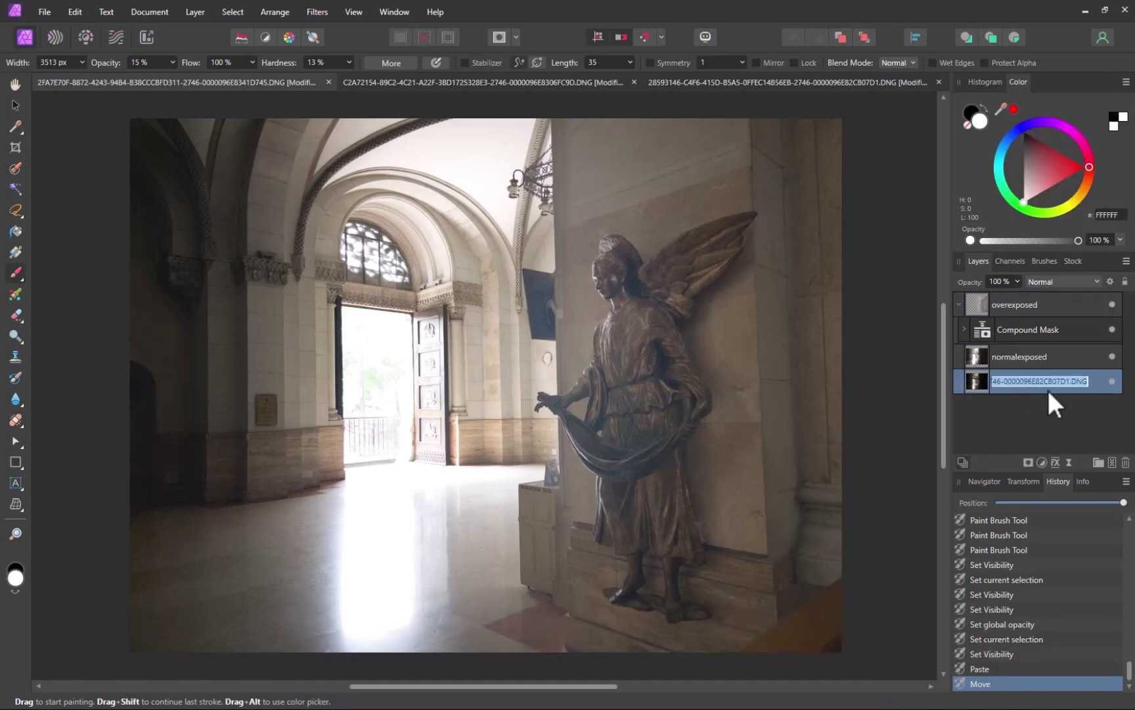
{"action": "type", "text": "underexposed"}
{"action": "key", "text": "Return"}
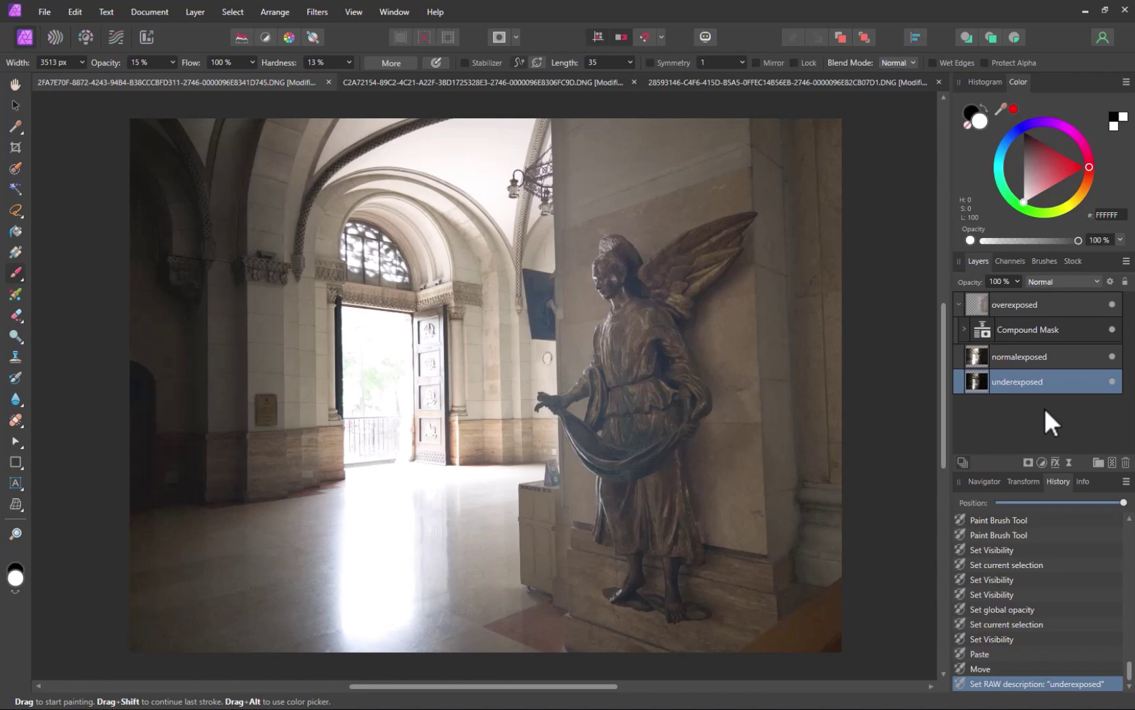
{"action": "left_click", "coordinate": [1112, 304]}
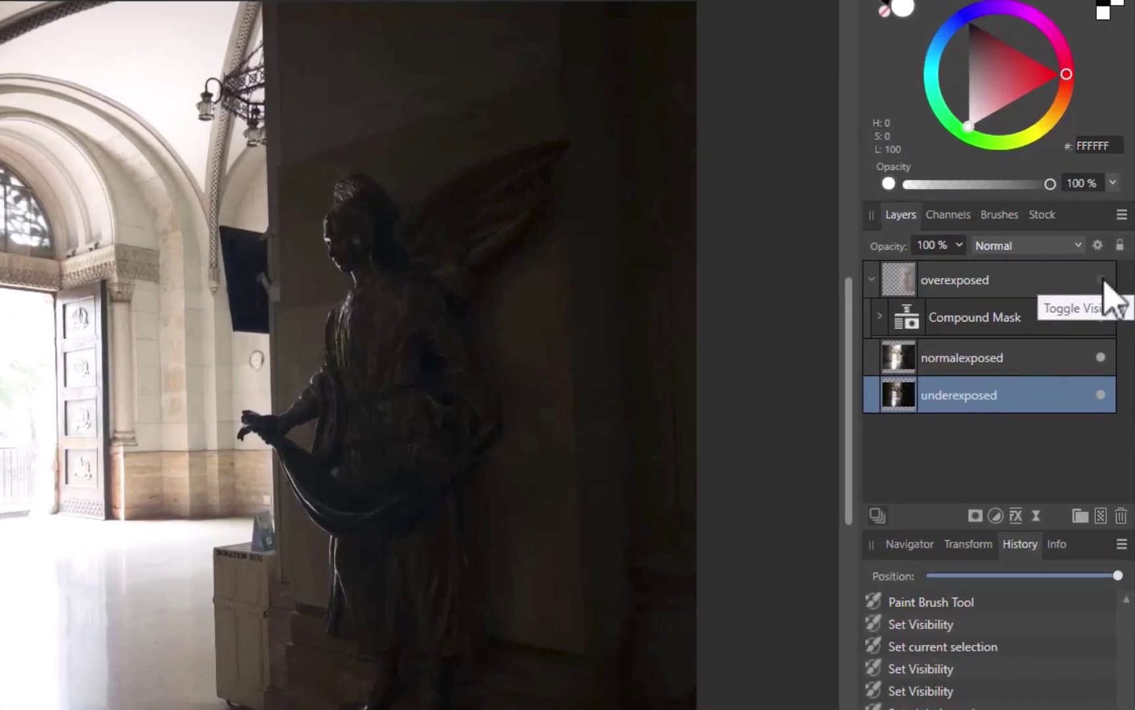
Give normalexposed a Compound Mask and move a Luminosity Range Mask into it
{"action": "left_click", "coordinate": [908, 363]}
{"action": "left_click", "coordinate": [975, 517]}
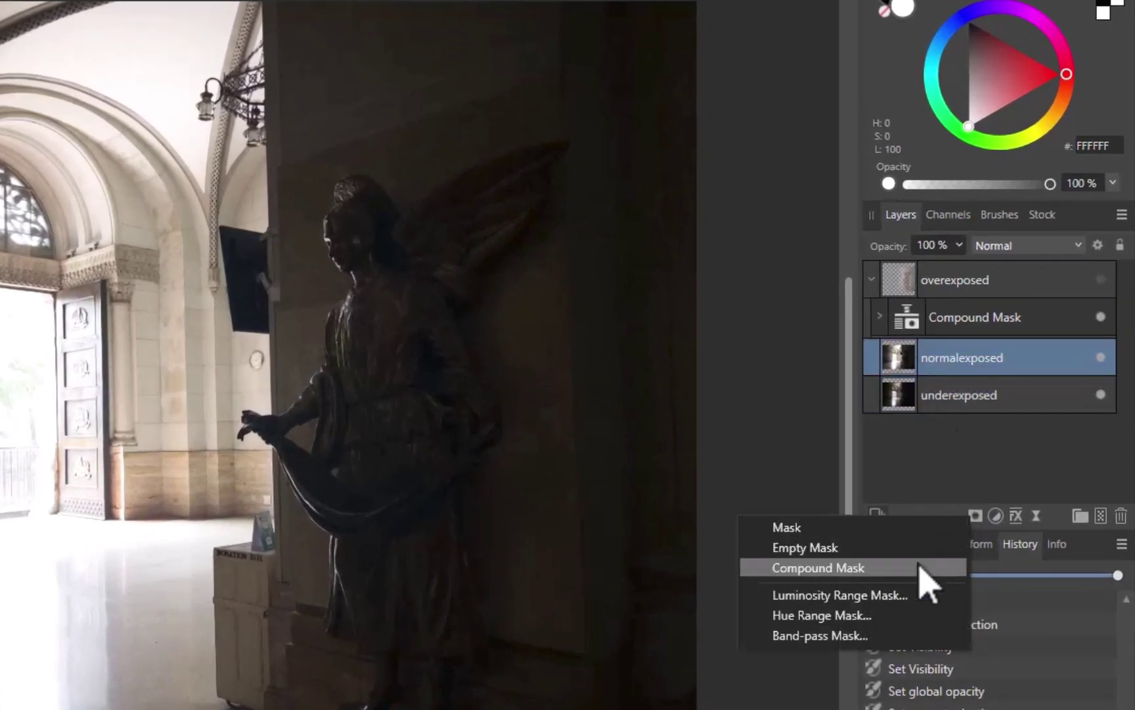
{"action": "left_click", "coordinate": [920, 567]}
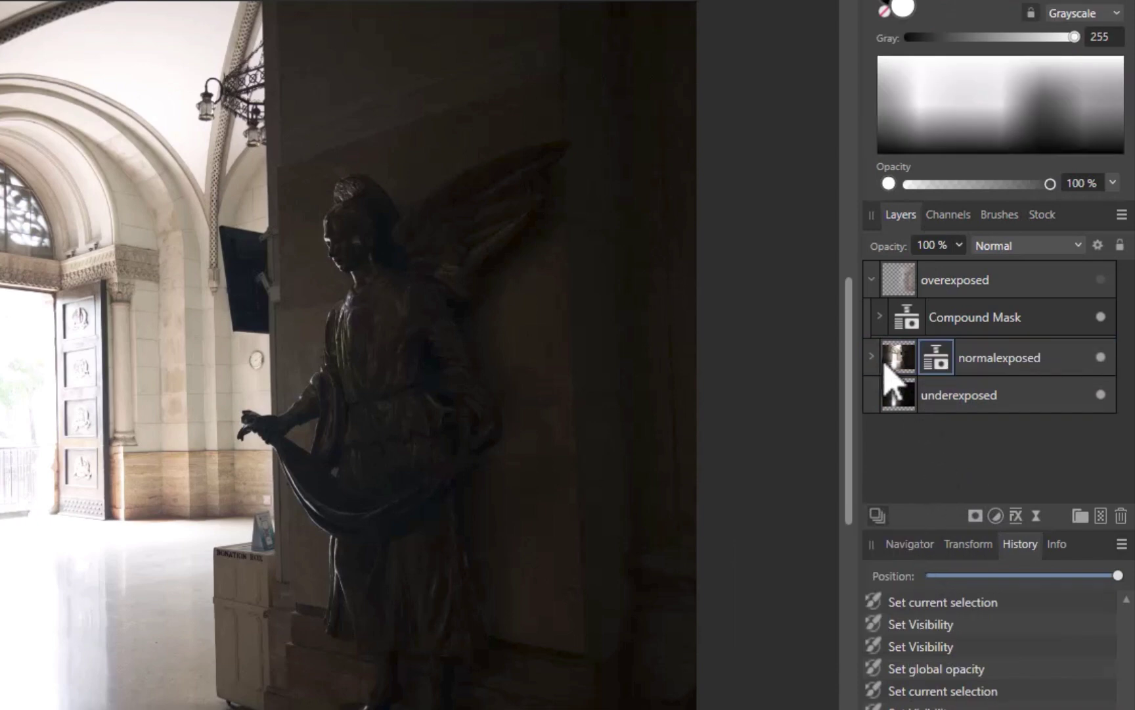
{"action": "left_click", "coordinate": [976, 518]}
{"action": "left_click", "coordinate": [934, 596]}
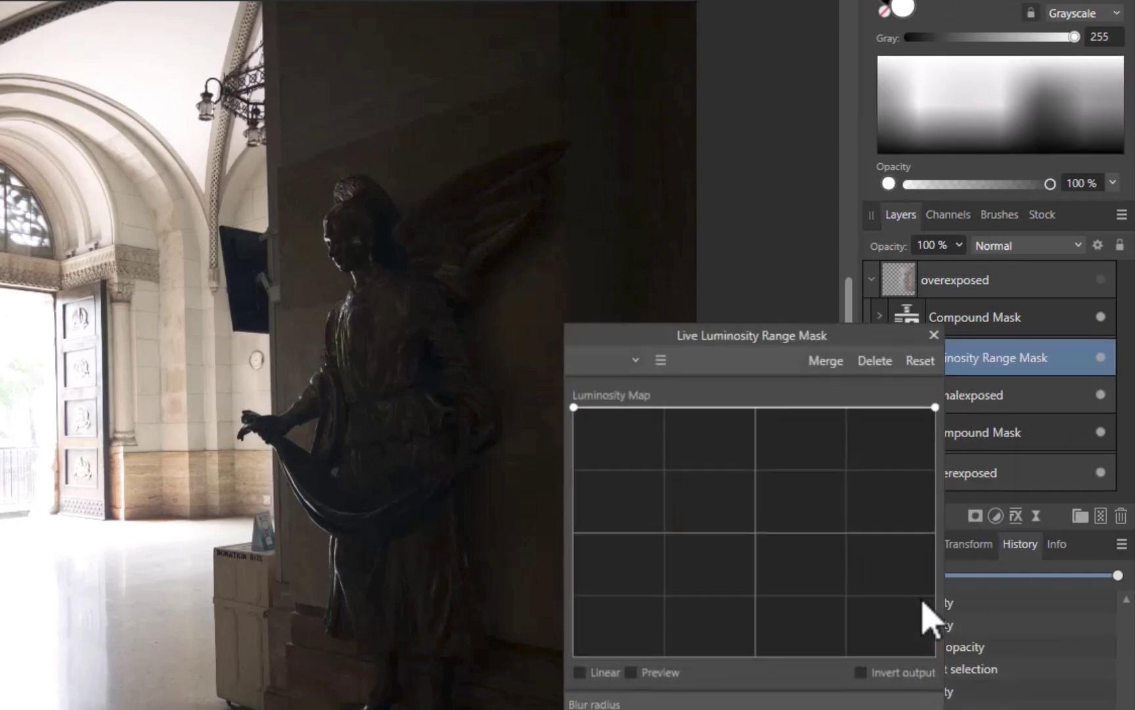
{"action": "left_click", "coordinate": [935, 334]}
{"action": "left_click_drag", "start_coordinate": [970, 364], "coordinate": [901, 433]}
Add two plain masks inside the compound mask
{"action": "left_click", "coordinate": [880, 395]}
{"action": "left_click", "coordinate": [976, 516]}
{"action": "left_click", "coordinate": [931, 545]}
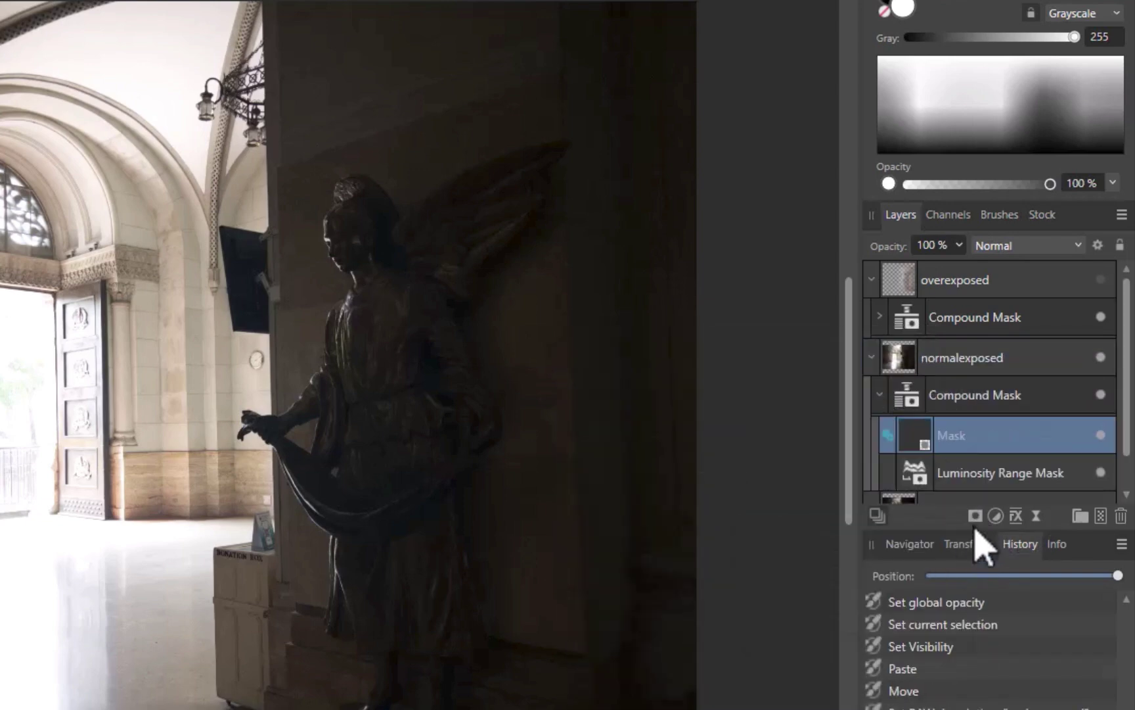
{"action": "left_click", "coordinate": [976, 516]}
{"action": "left_click", "coordinate": [923, 546]}
{"action": "scroll", "coordinate": [981, 447], "scroll_direction": "down", "scroll_amount": 2}
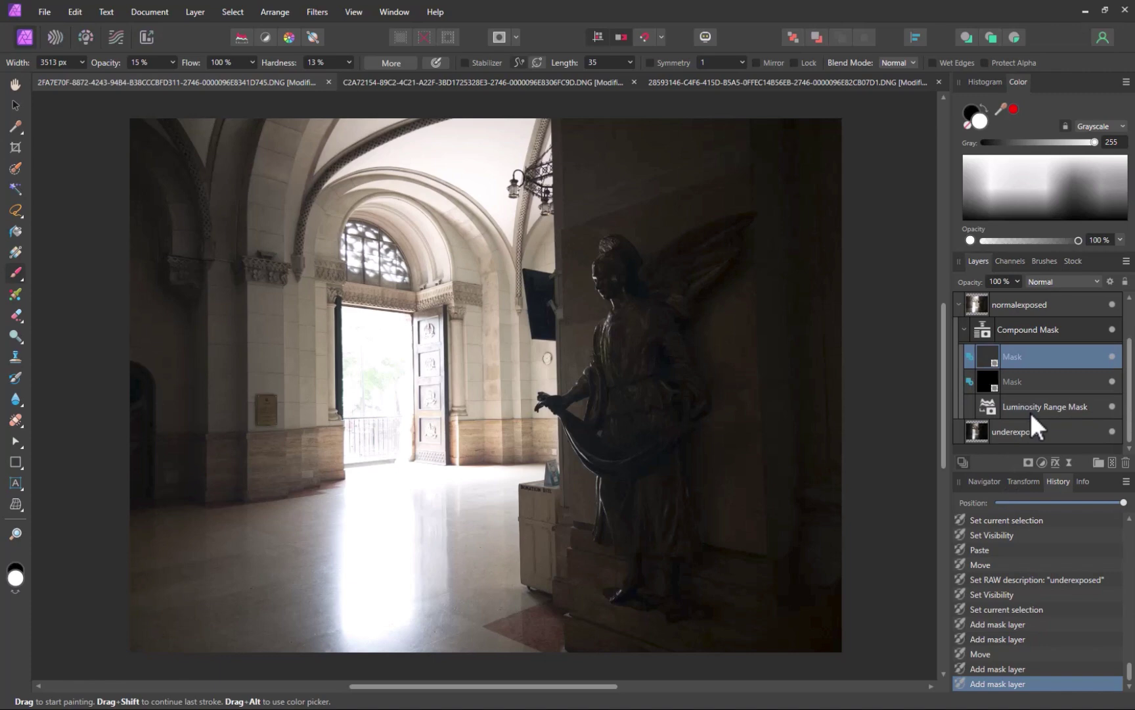
Reshape the Luminosity Range curve by pulling its bright end down and bending it to darken the blend
{"action": "left_click", "coordinate": [1031, 412]}
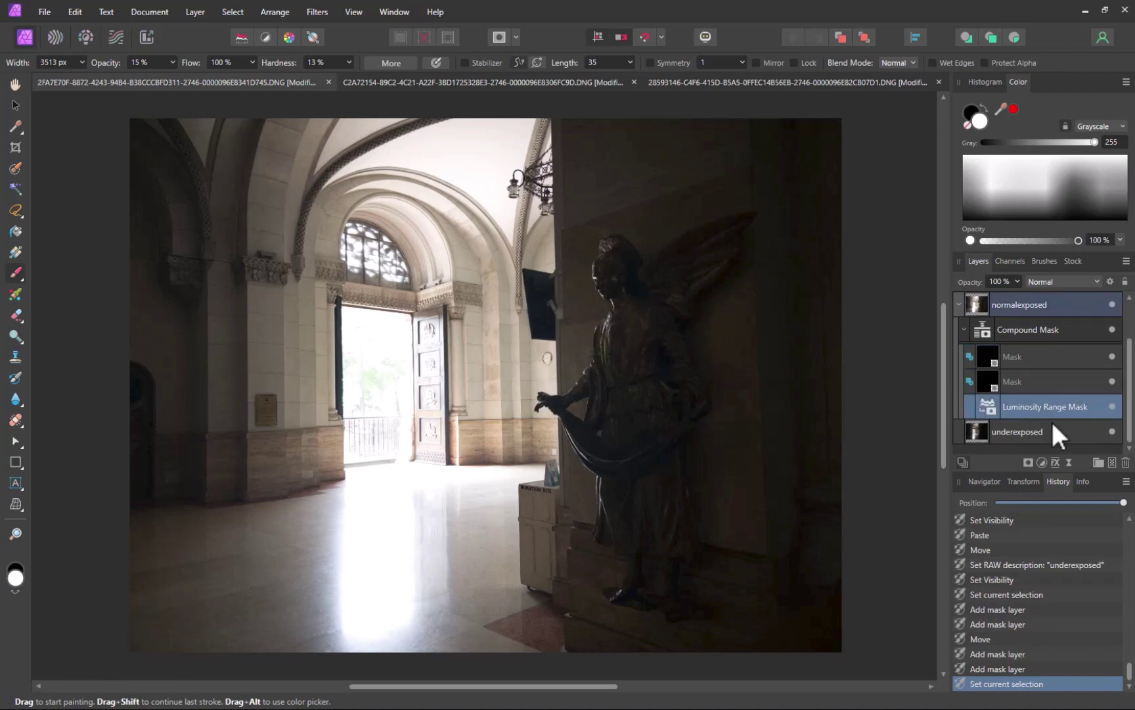
{"action": "double_click", "coordinate": [988, 407]}
{"action": "left_click_drag", "start_coordinate": [997, 376], "coordinate": [998, 565]}
{"action": "left_click", "coordinate": [881, 571]}
{"action": "left_click_drag", "start_coordinate": [772, 489], "coordinate": [780, 477]}
{"action": "left_click", "coordinate": [954, 386]}
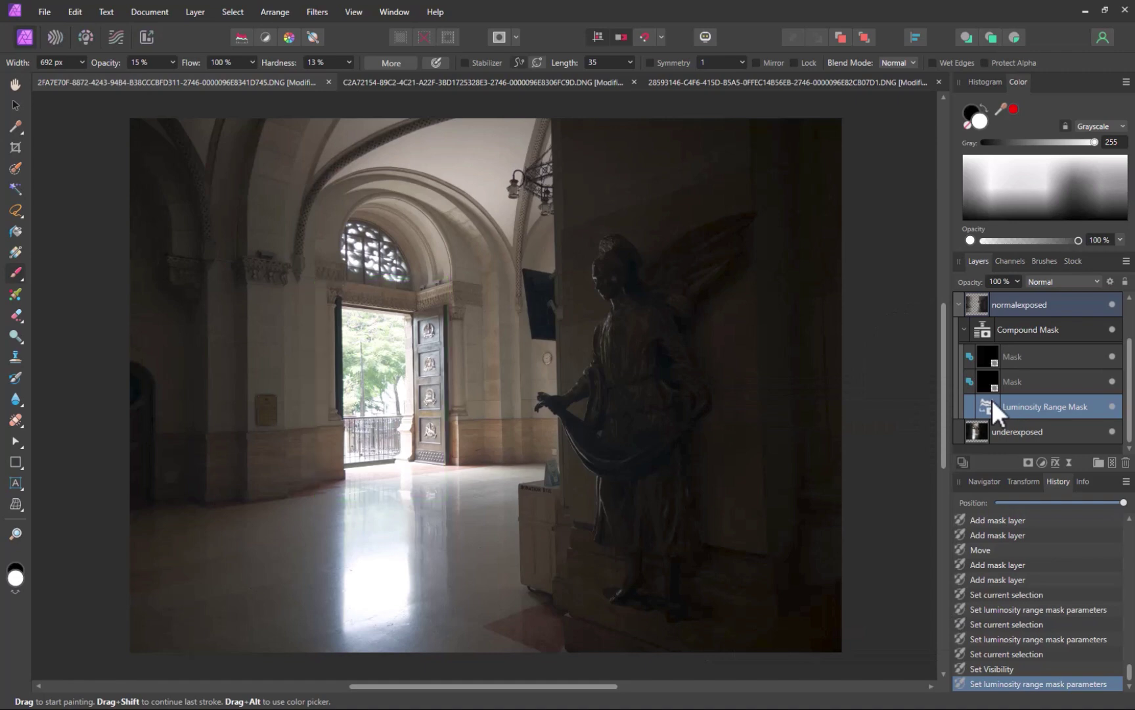
{"action": "left_click", "coordinate": [1111, 330]}
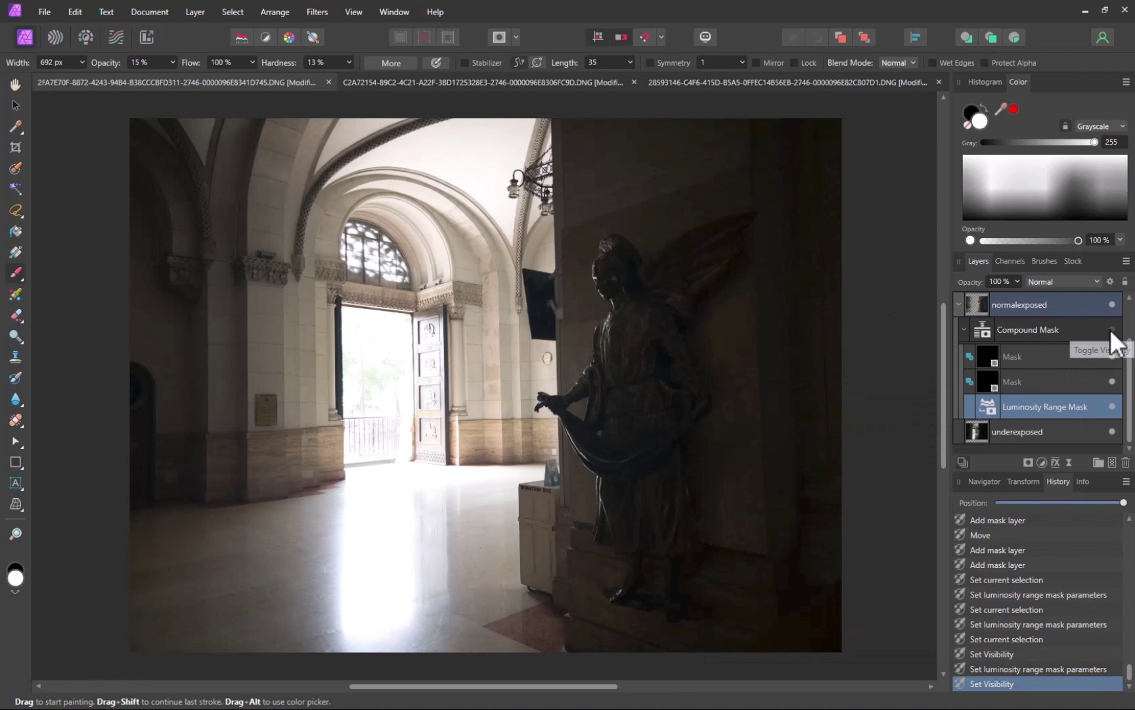
{"action": "left_click", "coordinate": [1110, 329]}
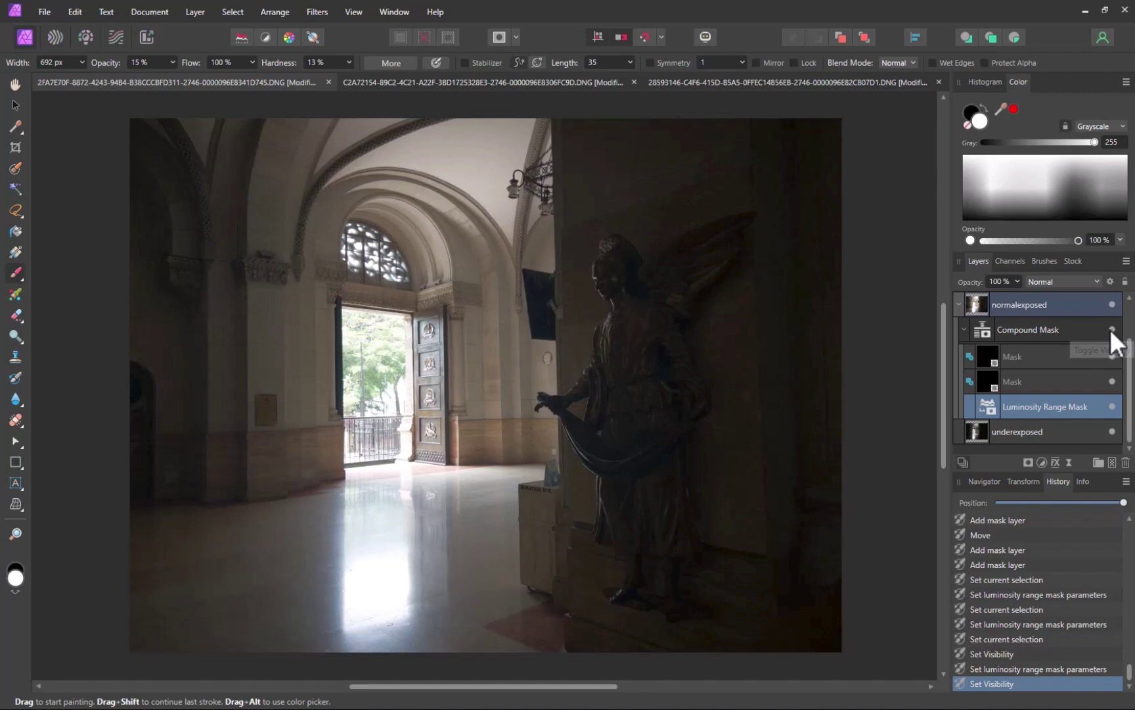
{"action": "left_click", "coordinate": [988, 327]}
{"action": "left_click", "coordinate": [988, 328], "text": "alt"}
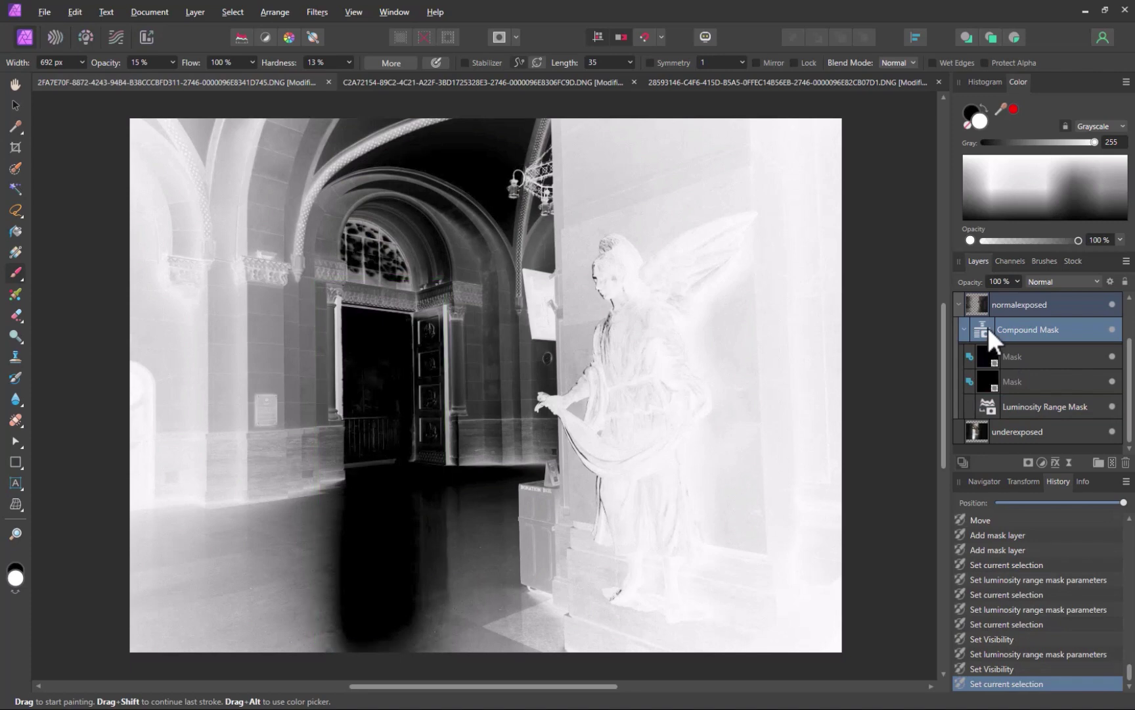
{"action": "left_click", "coordinate": [989, 327], "text": "alt"}
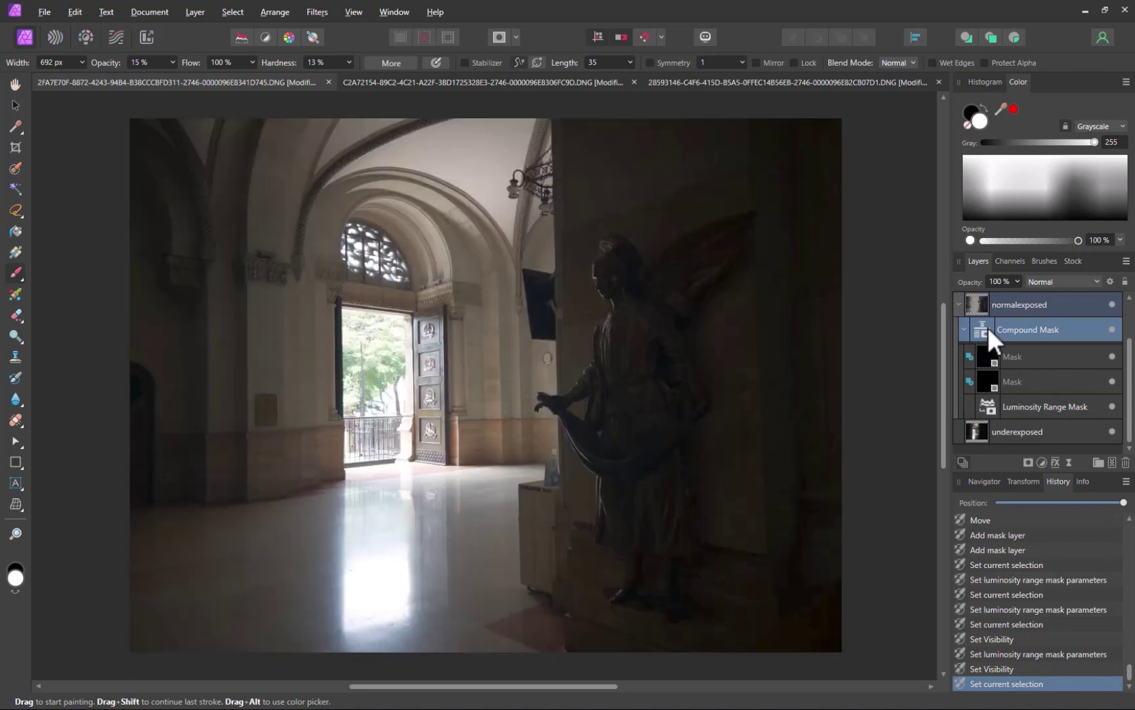
{"action": "scroll", "coordinate": [1104, 375], "scroll_direction": "up", "scroll_amount": 2}
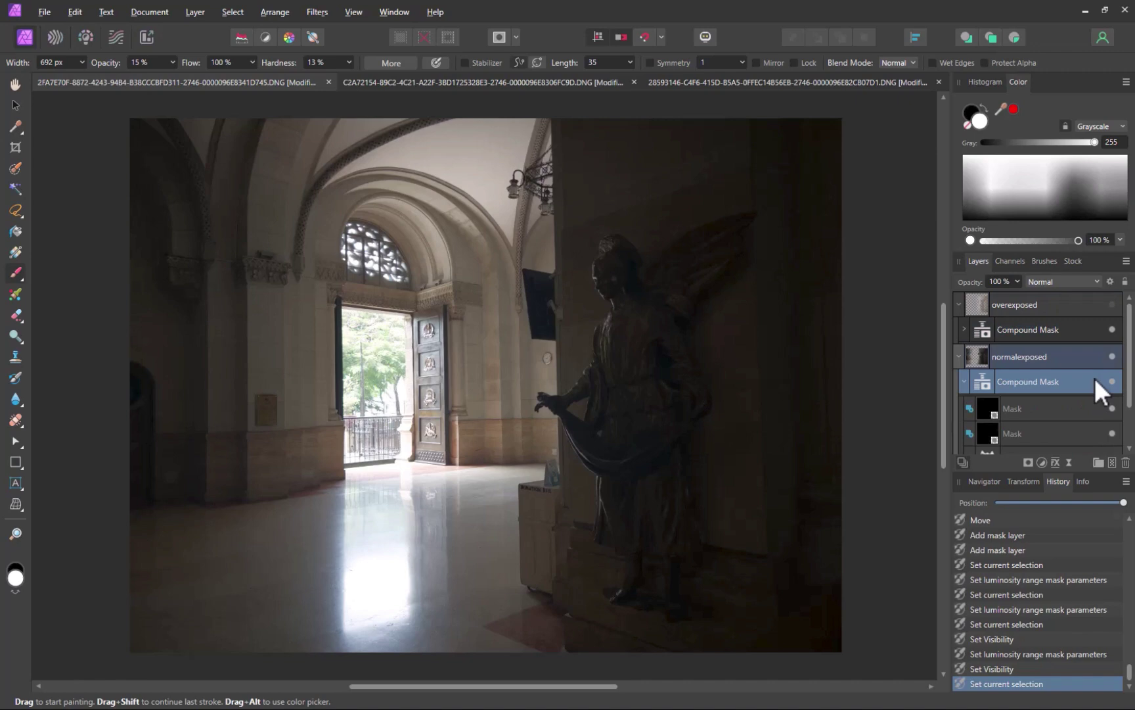
Make the overexposed layer visible
{"action": "left_click", "coordinate": [1113, 305]}
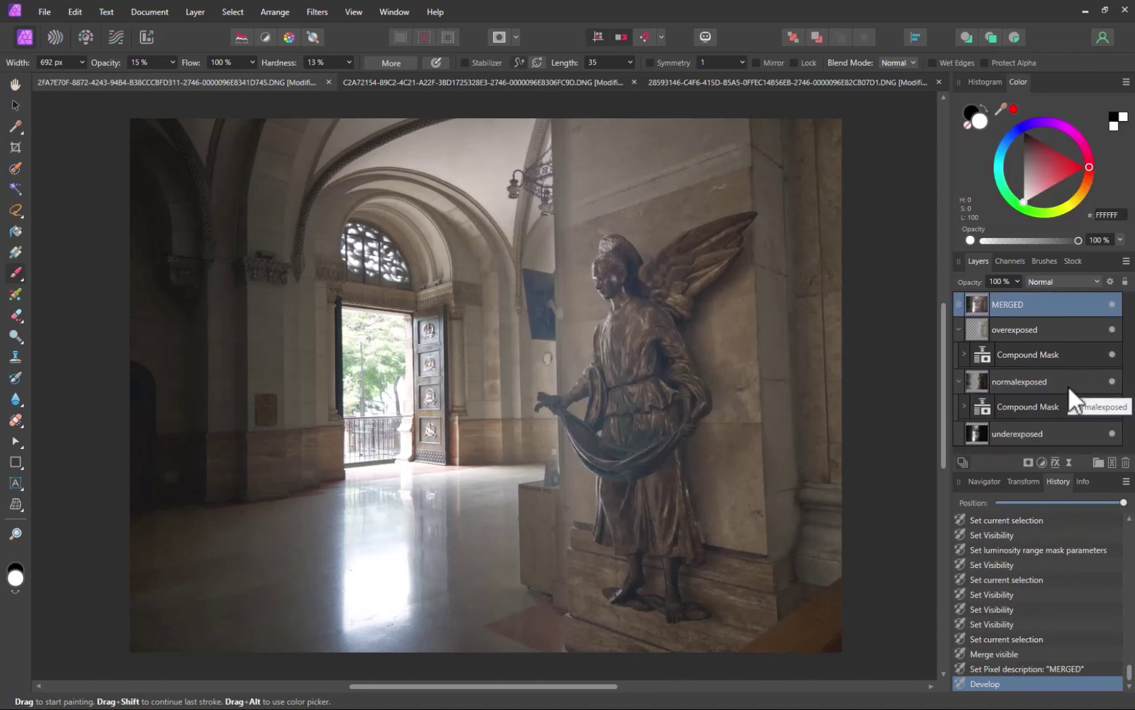
On the underexposed layer, lower the Exposure and Highlights sliders in Develop
{"action": "left_click", "coordinate": [983, 432]}
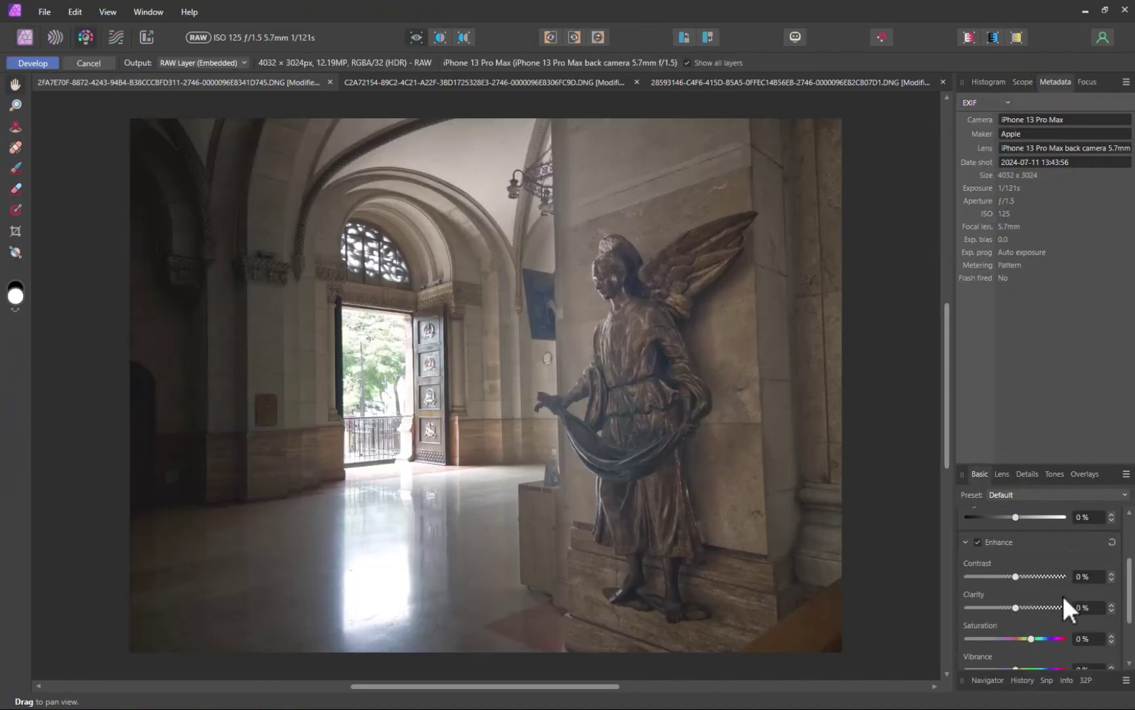
{"action": "scroll", "coordinate": [1028, 590], "scroll_direction": "up", "scroll_amount": 4}
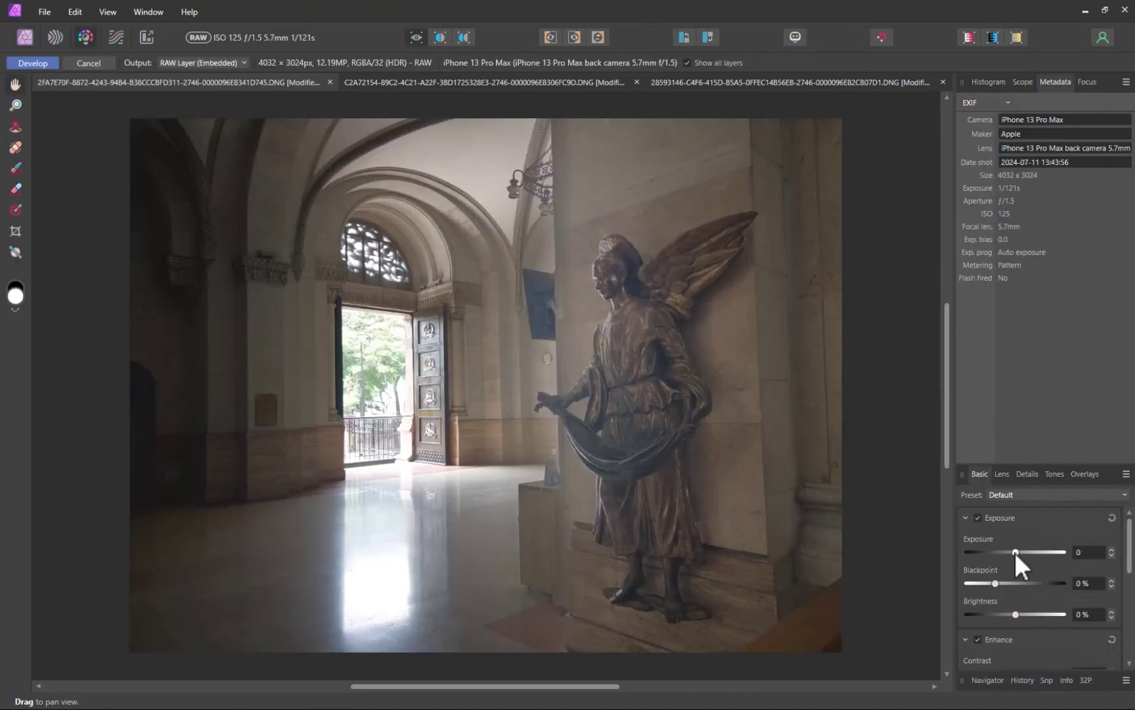
{"action": "left_click_drag", "start_coordinate": [1015, 552], "coordinate": [1010, 557]}
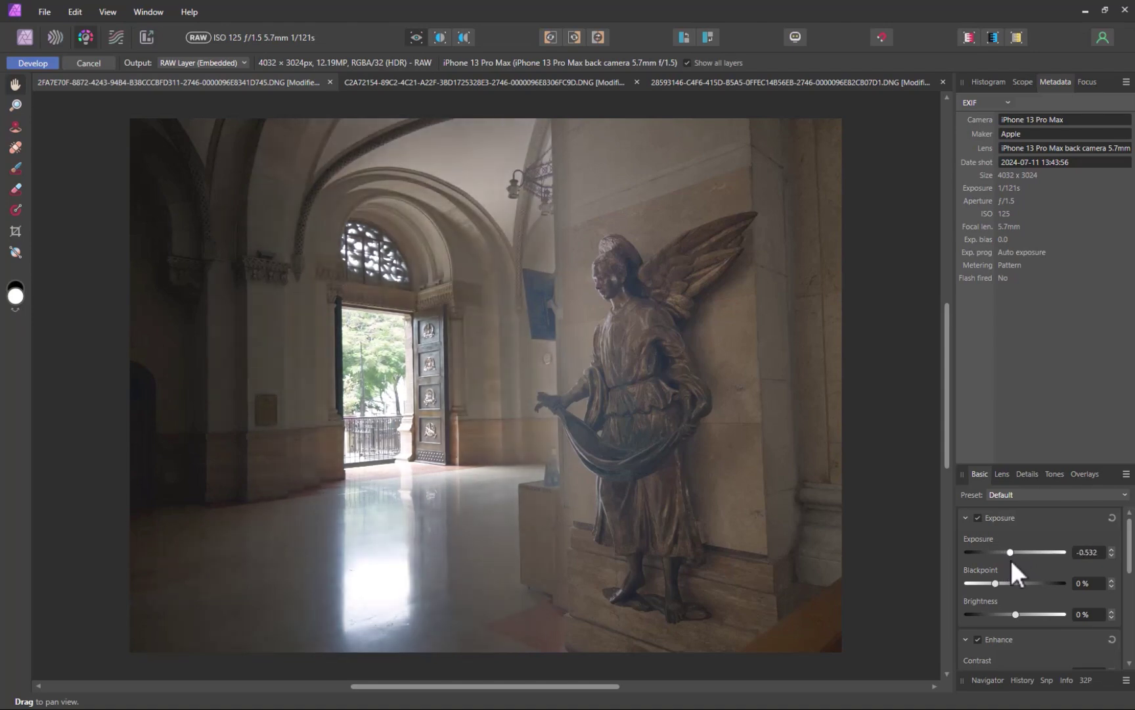
{"action": "scroll", "coordinate": [1052, 599], "scroll_direction": "down", "scroll_amount": 5}
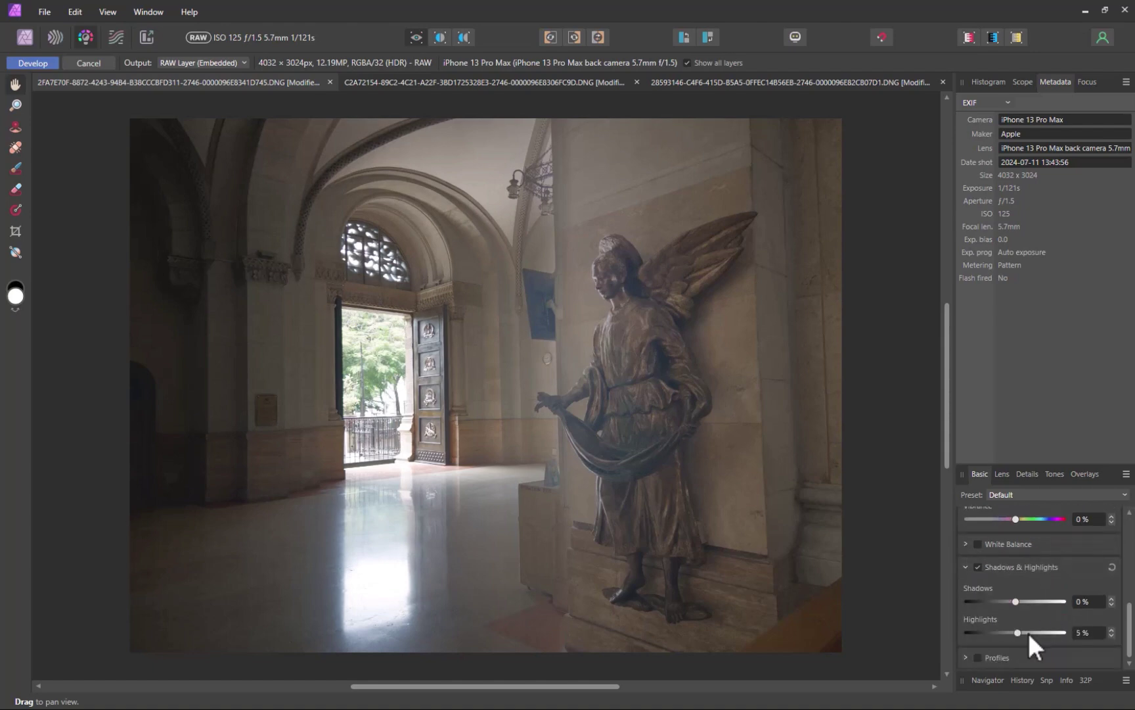
{"action": "left_click_drag", "start_coordinate": [1028, 632], "coordinate": [985, 631]}
Apply the development, then merge visible layers into a new layer named MERGED
{"action": "left_click", "coordinate": [33, 63]}
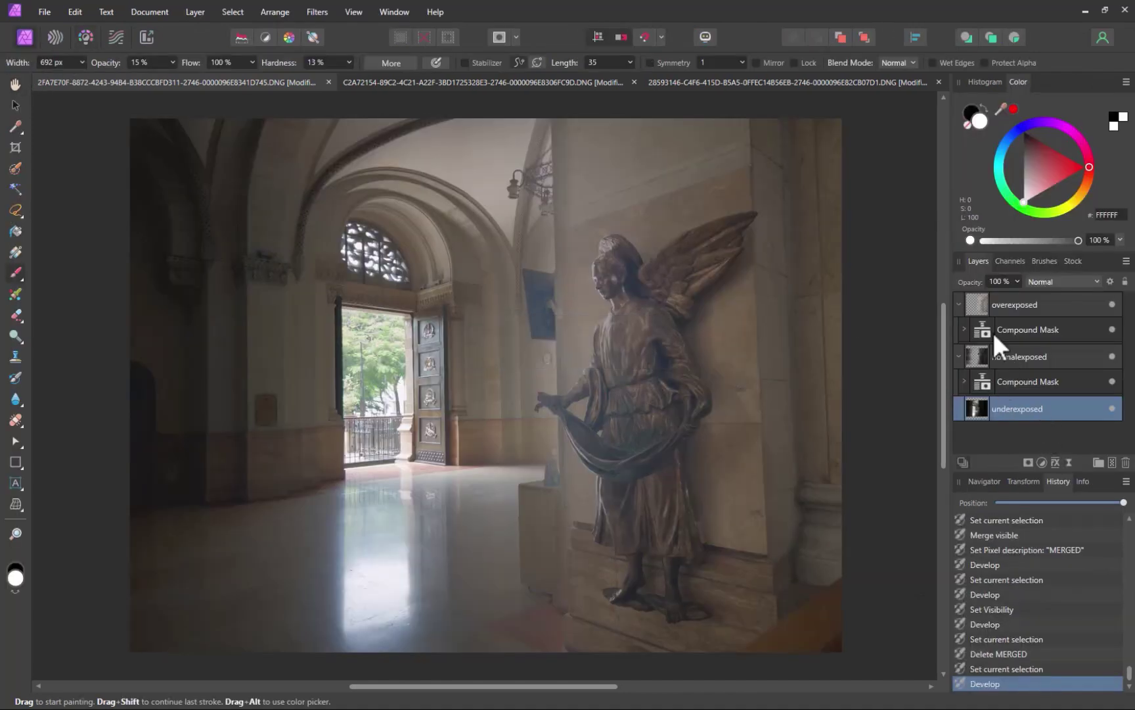
{"action": "left_click", "coordinate": [1001, 303]}
{"action": "right_click", "coordinate": [995, 299]}
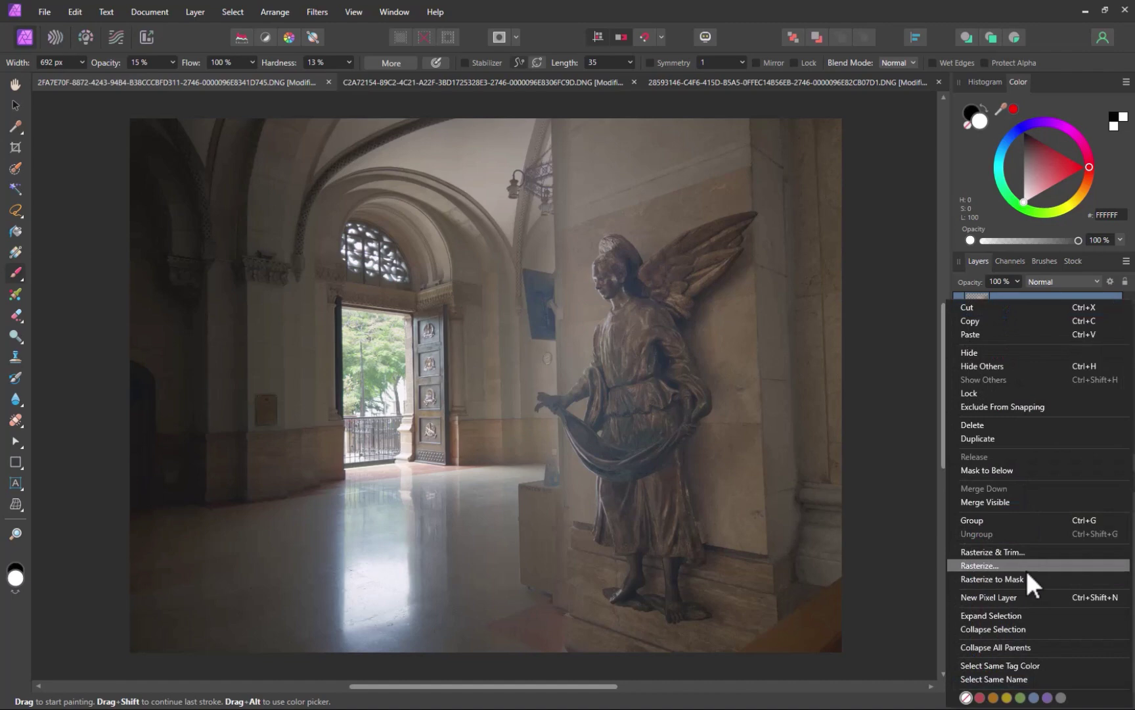
{"action": "left_click", "coordinate": [1020, 501]}
{"action": "double_click", "coordinate": [1001, 302]}
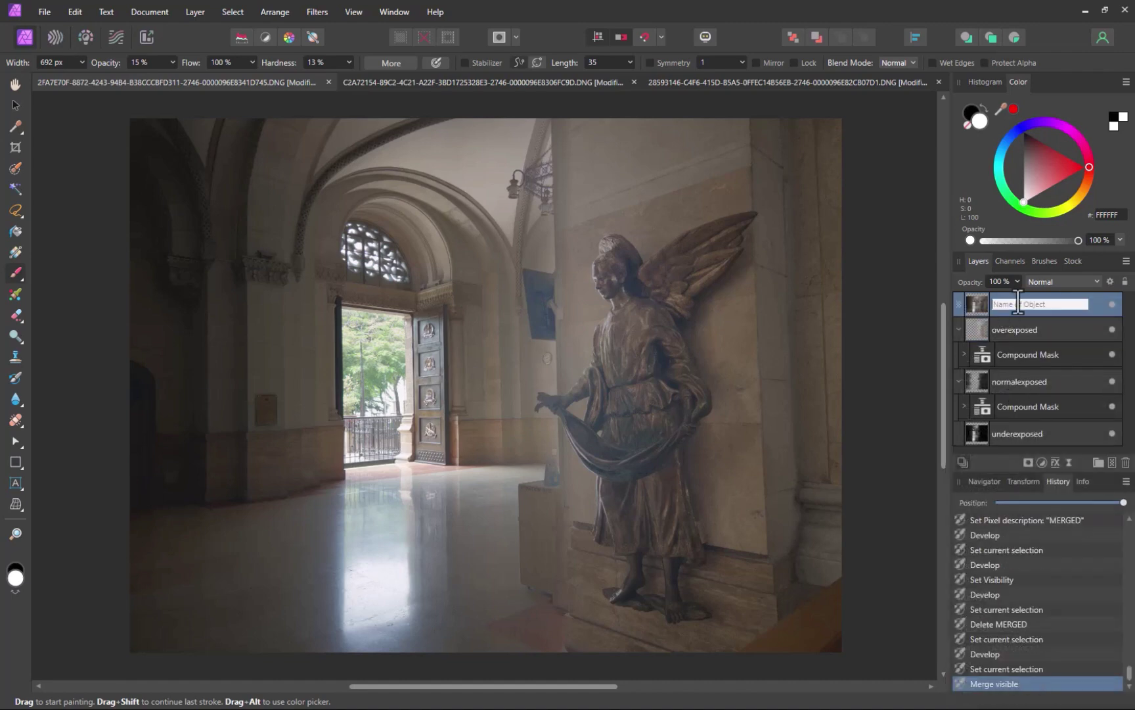
{"action": "type", "text": "MERGED"}
{"action": "left_click", "coordinate": [992, 332]}
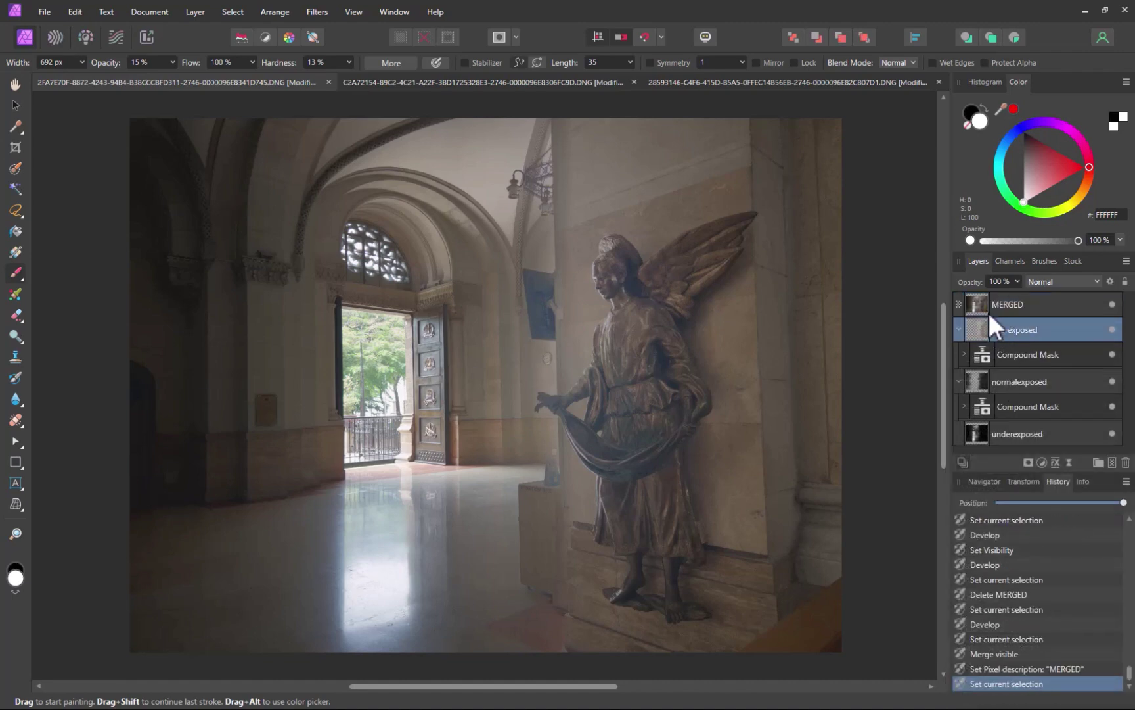
Raise MERGED's Clarity to 56% in Develop and zoom in on the statue to inspect it
{"action": "left_click", "coordinate": [986, 299]}
{"action": "left_click", "coordinate": [85, 38]}
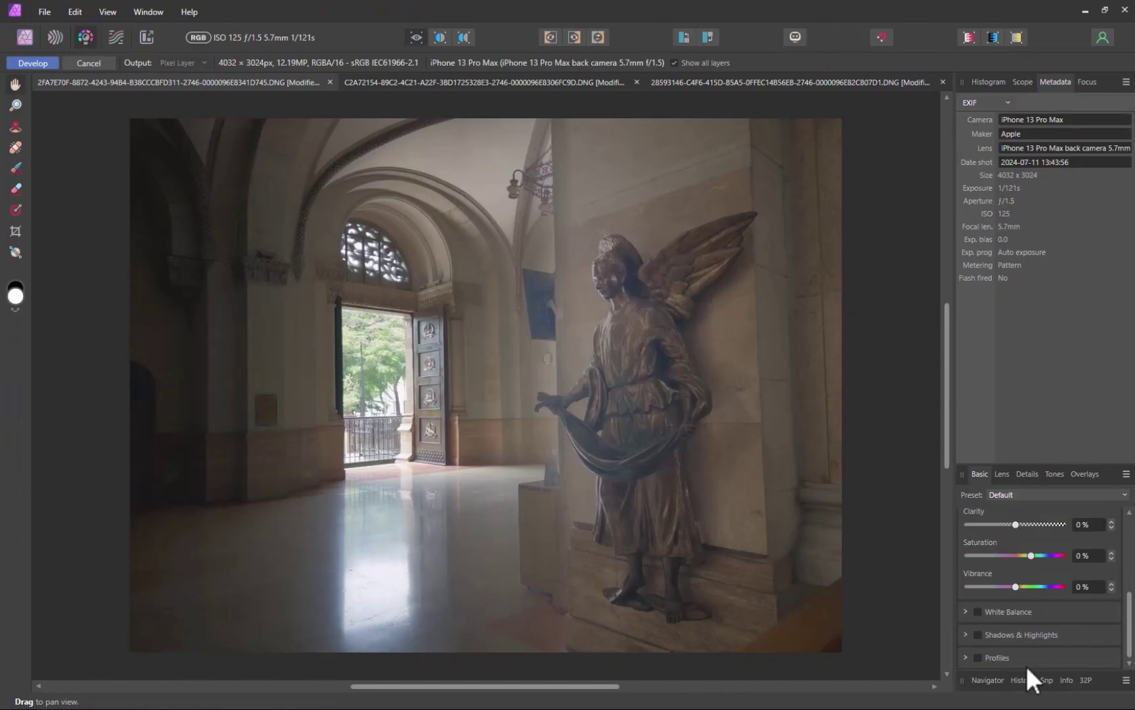
{"action": "left_click_drag", "start_coordinate": [1017, 526], "coordinate": [1041, 523]}
{"action": "key", "text": "ctrl+plus"}
{"action": "key", "text": "ctrl+plus"}
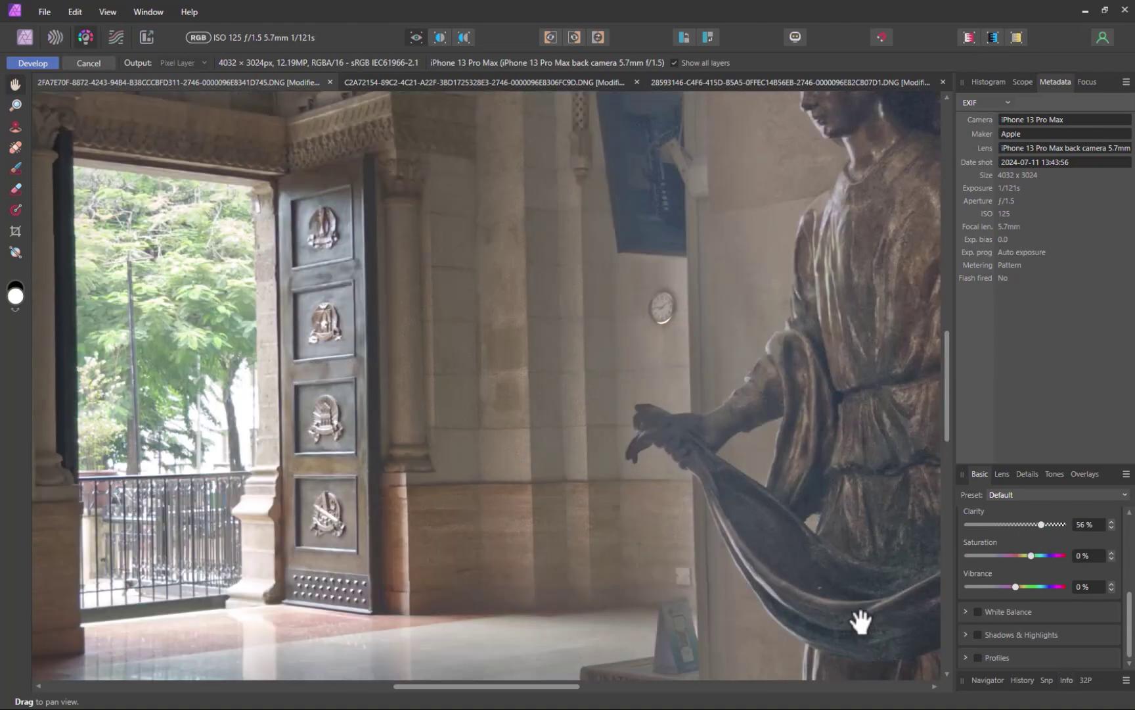
{"action": "left_click_drag", "start_coordinate": [766, 353], "coordinate": [398, 540]}
{"action": "left_click_drag", "start_coordinate": [408, 479], "coordinate": [524, 345]}
{"action": "left_click_drag", "start_coordinate": [516, 393], "coordinate": [508, 501]}
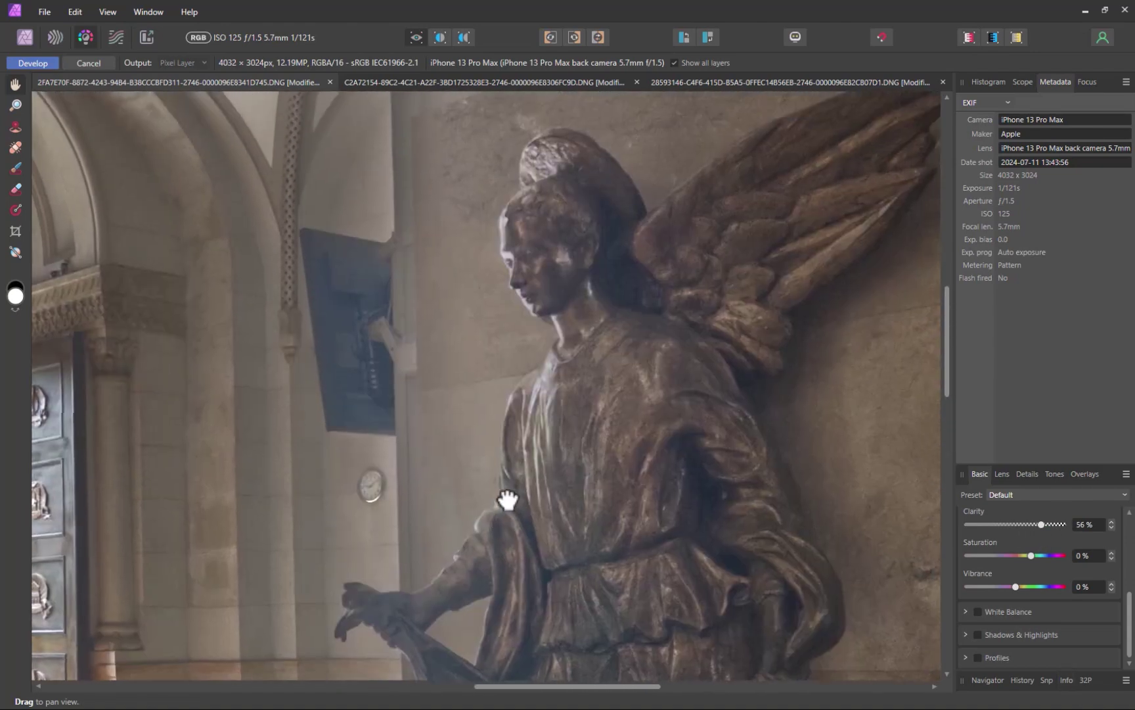
{"action": "key", "text": "ctrl+0"}
{"action": "key", "text": "ctrl+plus"}
{"action": "key", "text": "ctrl+plus"}
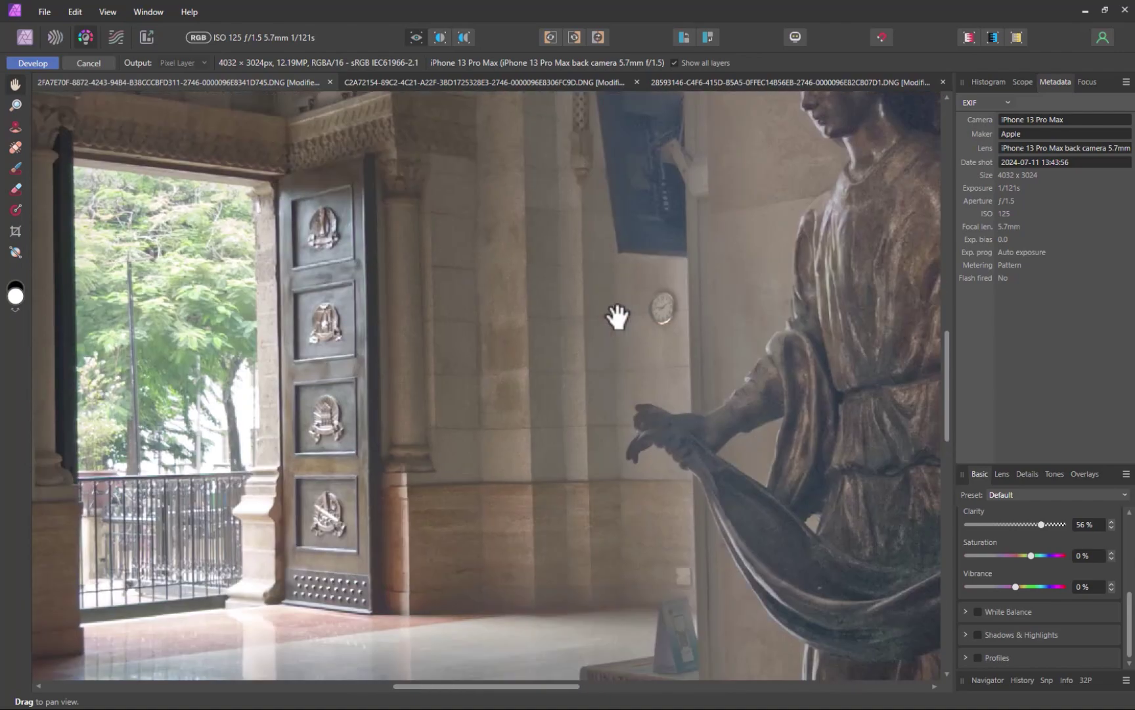
{"action": "left_click_drag", "start_coordinate": [616, 317], "coordinate": [317, 499]}
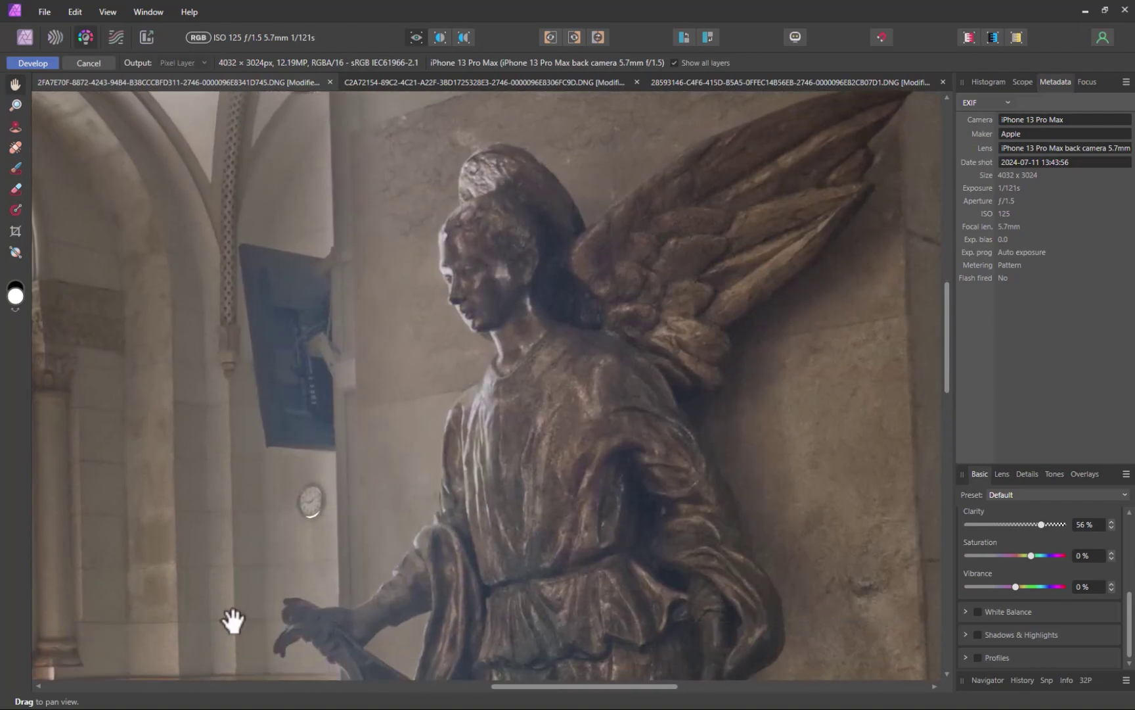
{"action": "scroll", "coordinate": [368, 612], "scroll_direction": "right", "scroll_amount": 3}
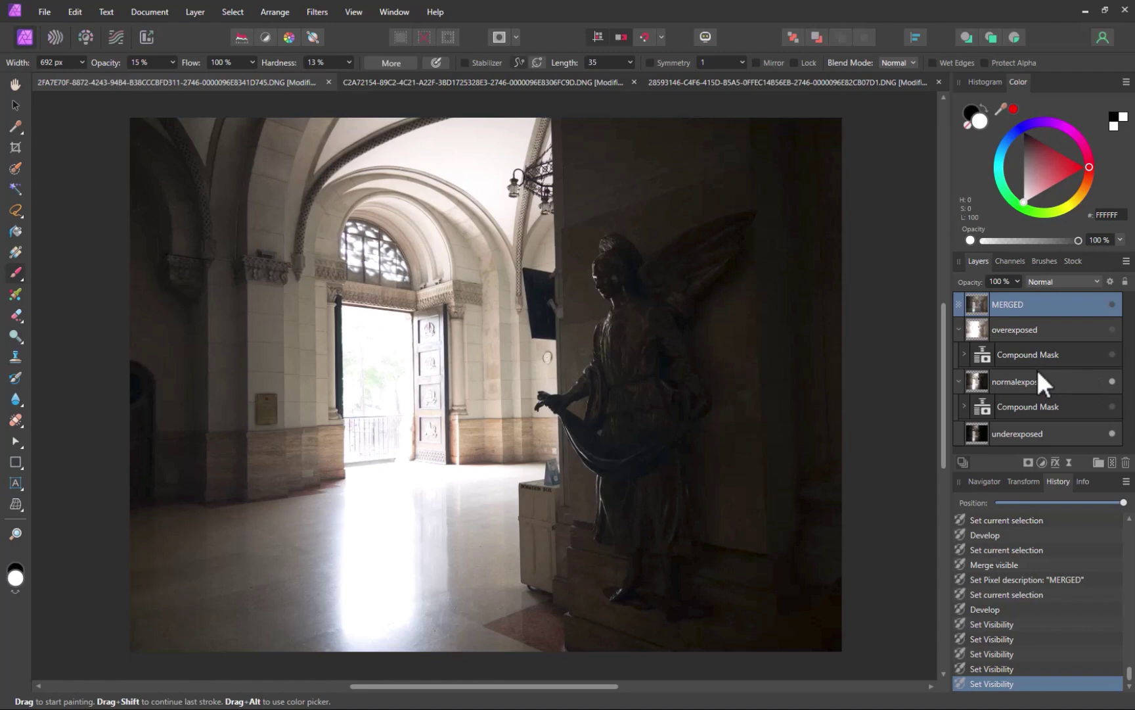
Turn the MERGED layer's visibility back on
{"action": "left_click", "coordinate": [1112, 305]}
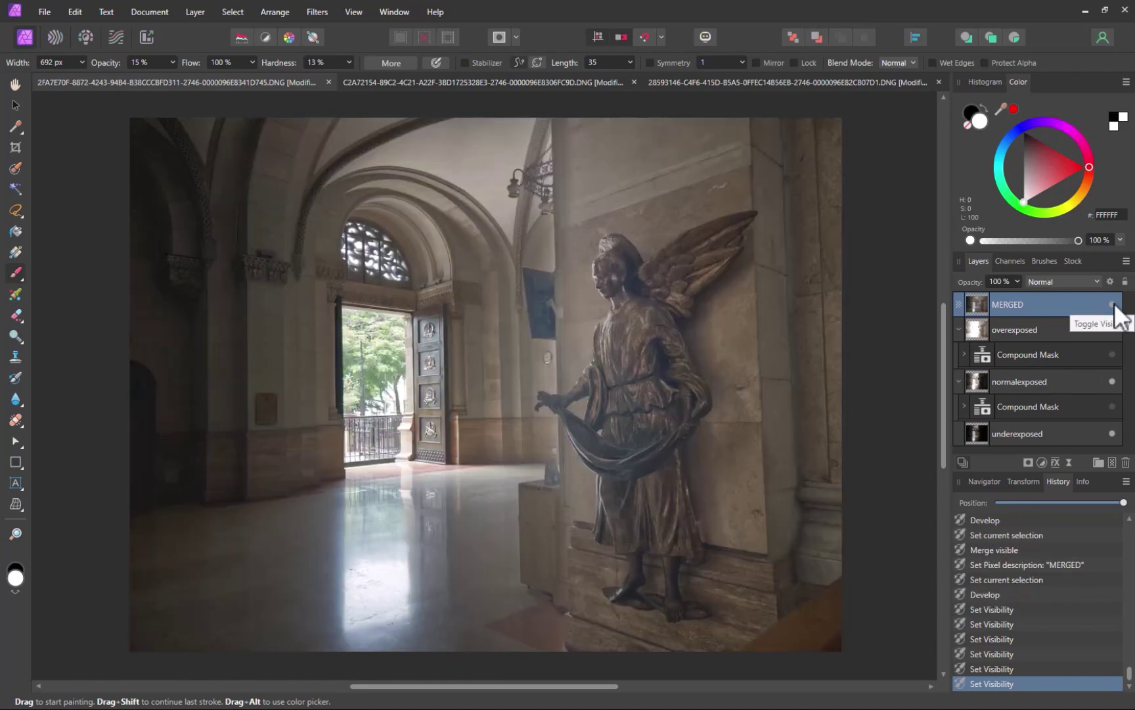